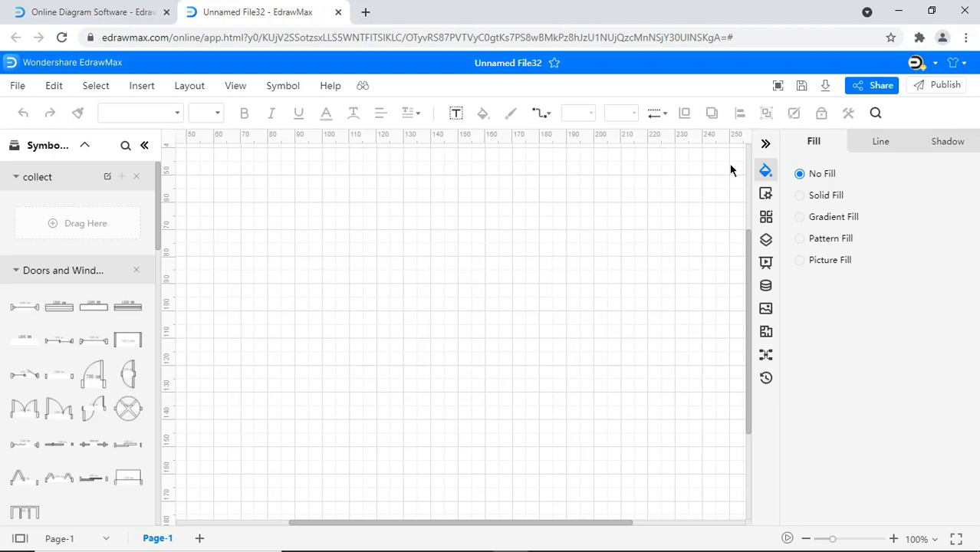
Collapse the fill settings pane, open the symbol library from the shapes list and expand its Floor Plan category
{"action": "left_click", "coordinate": [766, 145]}
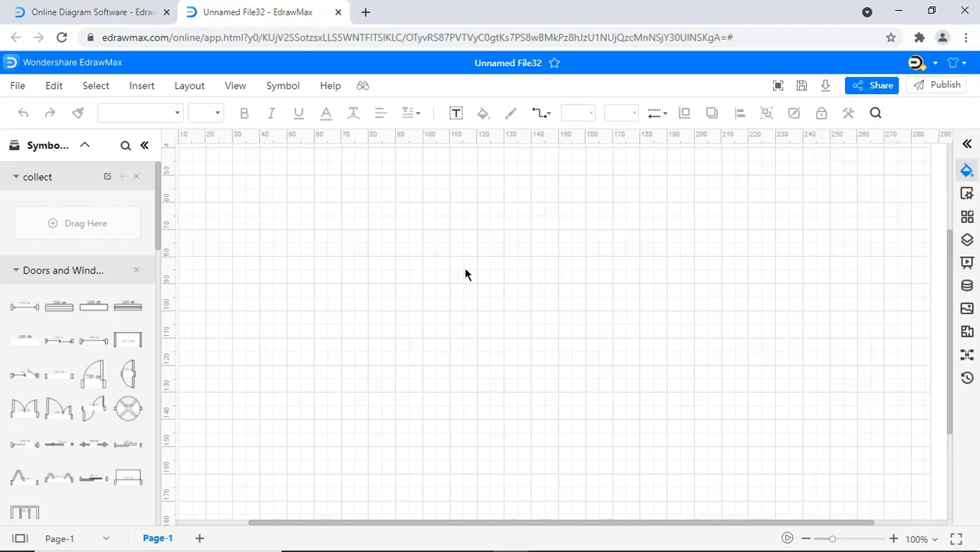
{"action": "left_click_drag", "start_coordinate": [158, 234], "coordinate": [146, 481]}
{"action": "scroll", "coordinate": [146, 480], "scroll_direction": "down", "scroll_amount": 2}
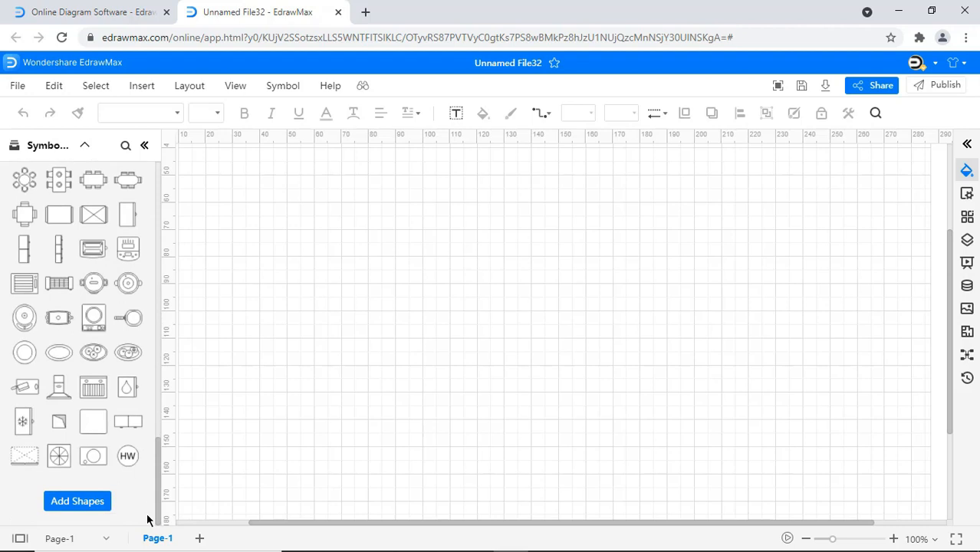
{"action": "left_click", "coordinate": [77, 502]}
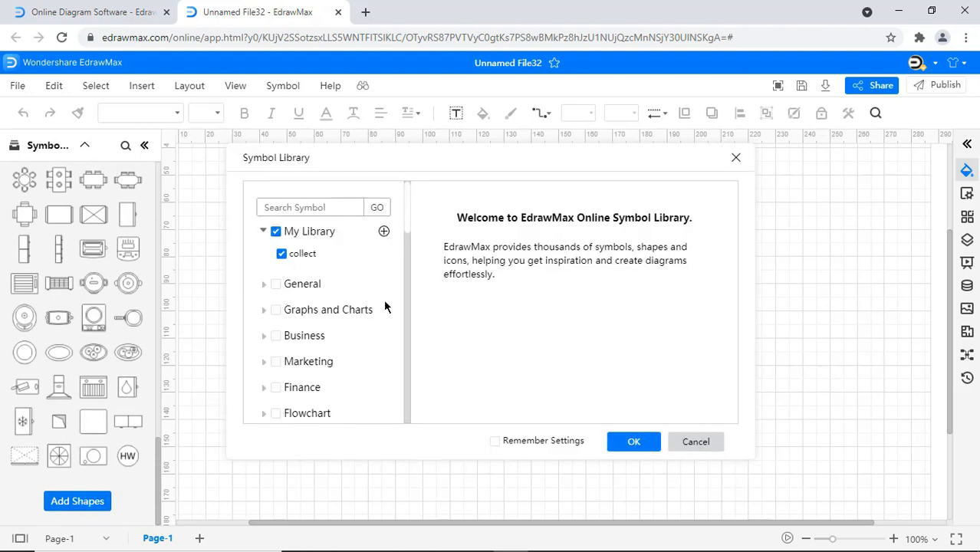
{"action": "scroll", "coordinate": [387, 315], "scroll_direction": "down", "scroll_amount": 8}
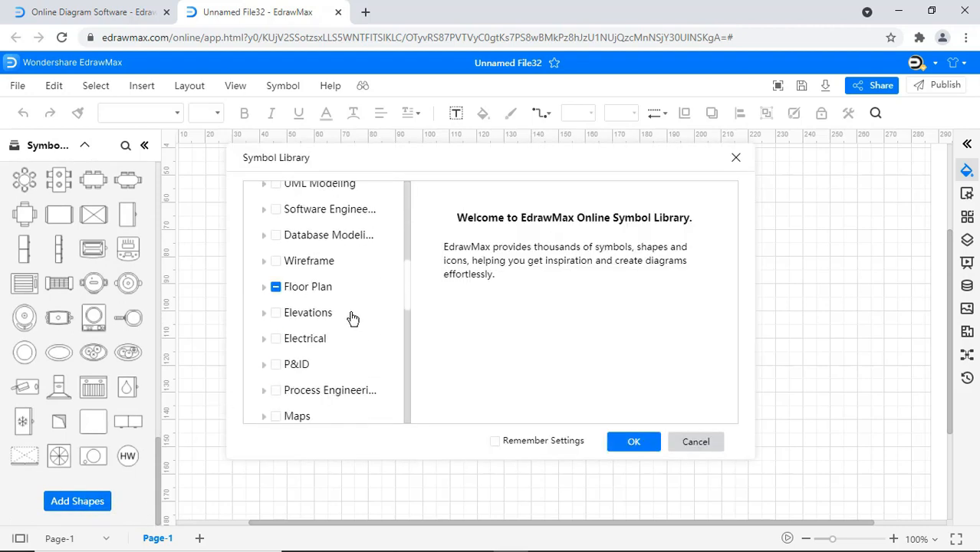
{"action": "left_click", "coordinate": [264, 288]}
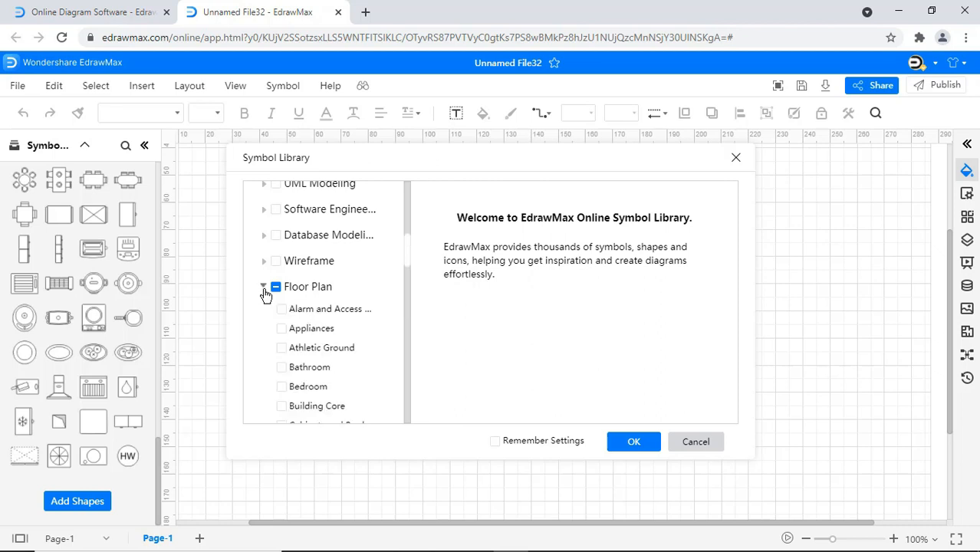
Enable the Appliances, Bathroom, Bedroom and Carpet symbol sets under Floor Plan, keeping Doors and Windows enabled
{"action": "left_click", "coordinate": [282, 328]}
{"action": "left_click", "coordinate": [282, 367]}
{"action": "left_click", "coordinate": [282, 387]}
{"action": "scroll", "coordinate": [328, 369], "scroll_direction": "down", "scroll_amount": 2}
{"action": "left_click", "coordinate": [329, 341]}
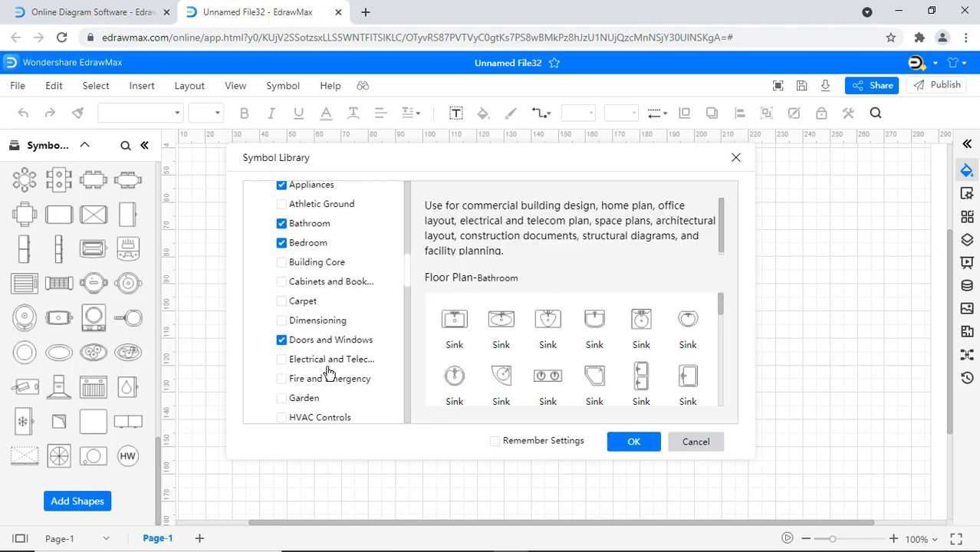
{"action": "left_click", "coordinate": [284, 301]}
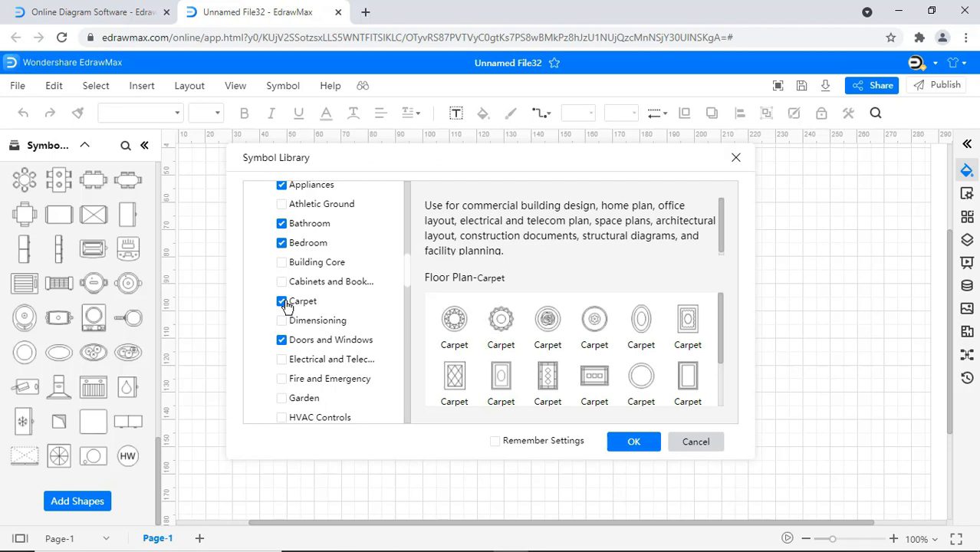
Include the Kitchen and Dining Room, Office Furniture, Office Equipment, Tables and Chairs and Sofas sets, and load the selection
{"action": "scroll", "coordinate": [314, 365], "scroll_direction": "down", "scroll_amount": 1}
{"action": "scroll", "coordinate": [314, 370], "scroll_direction": "down", "scroll_amount": 1}
{"action": "left_click", "coordinate": [315, 370]}
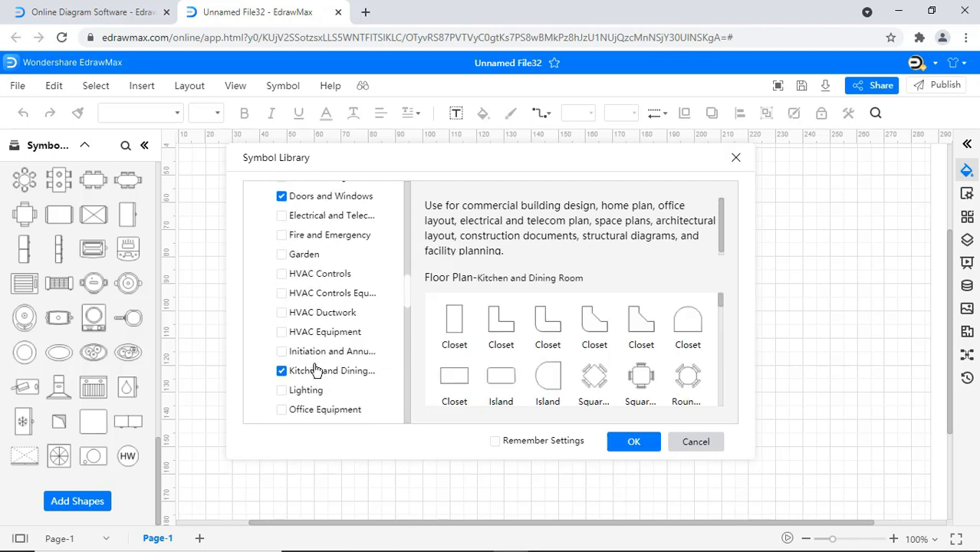
{"action": "scroll", "coordinate": [314, 370], "scroll_direction": "down", "scroll_amount": 1}
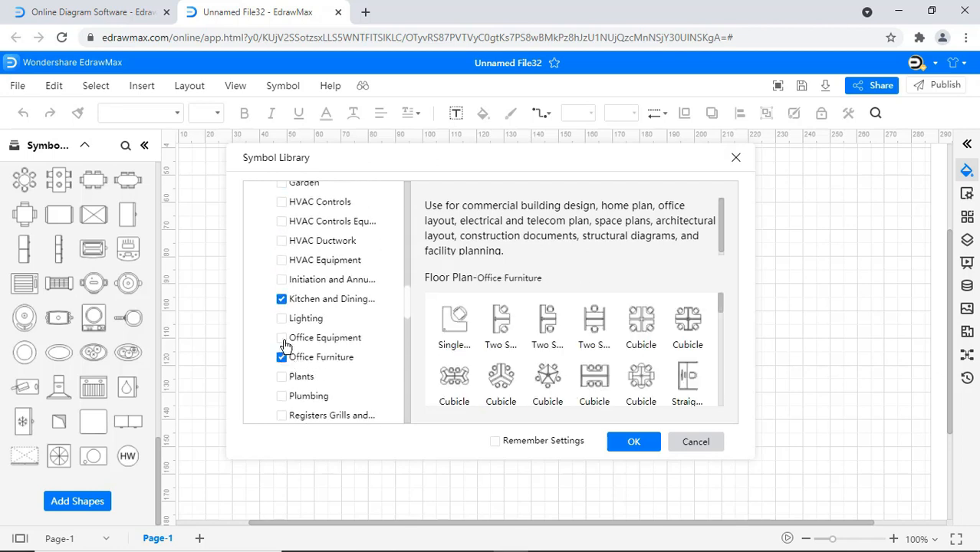
{"action": "left_click", "coordinate": [282, 339]}
{"action": "scroll", "coordinate": [284, 345], "scroll_direction": "down", "scroll_amount": 1}
{"action": "left_click", "coordinate": [282, 379]}
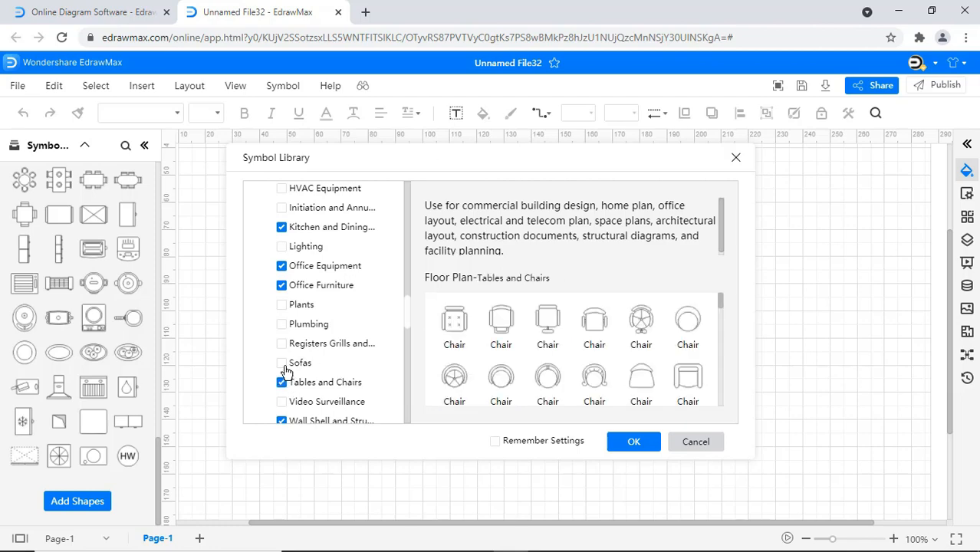
{"action": "left_click", "coordinate": [282, 363]}
{"action": "scroll", "coordinate": [360, 383], "scroll_direction": "down", "scroll_amount": 2}
{"action": "left_click", "coordinate": [634, 441]}
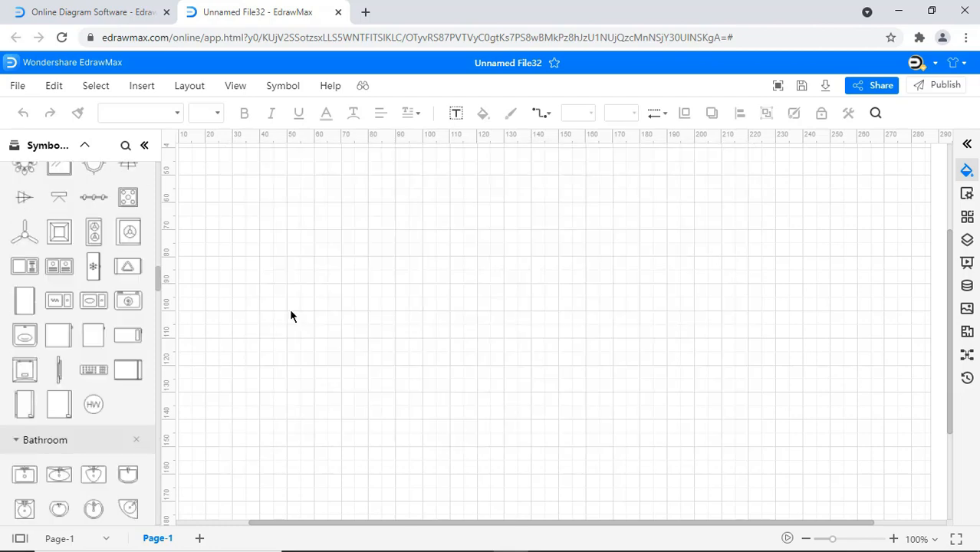
Place a thick horizontal wall near the page's upper-left corner and stretch it to 7000 mm
{"action": "left_click_drag", "start_coordinate": [158, 284], "coordinate": [161, 197]}
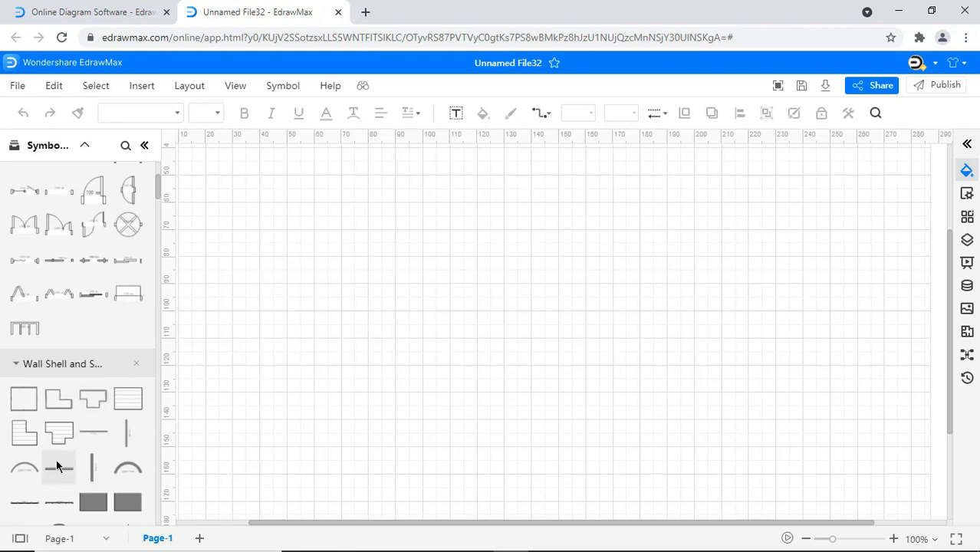
{"action": "left_click_drag", "start_coordinate": [56, 466], "coordinate": [287, 157]}
{"action": "left_click", "coordinate": [805, 539]}
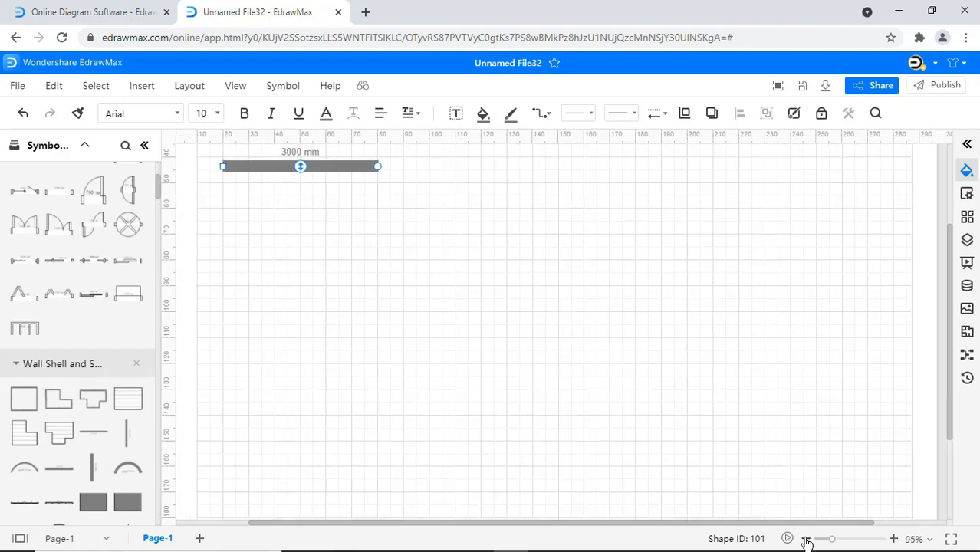
{"action": "left_click", "coordinate": [805, 540]}
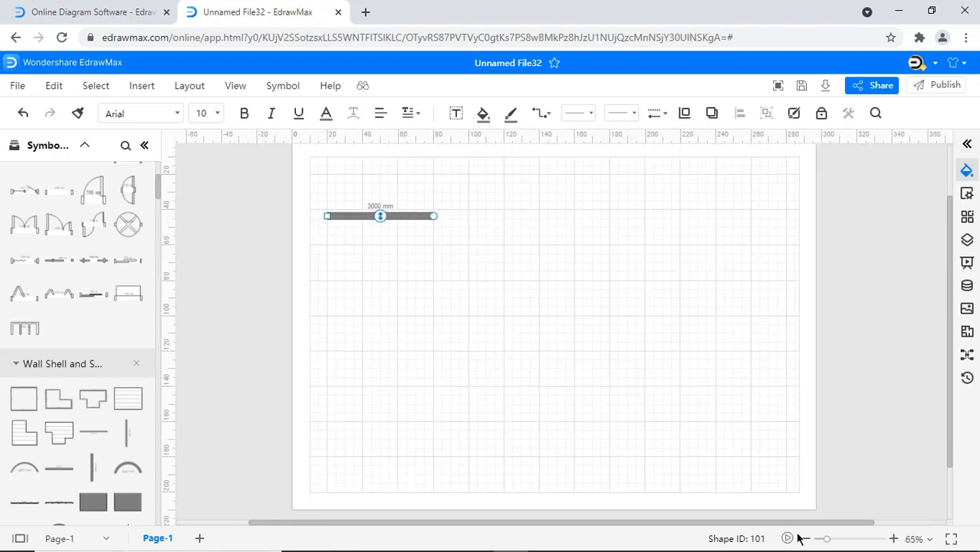
{"action": "left_click_drag", "start_coordinate": [400, 213], "coordinate": [396, 251]}
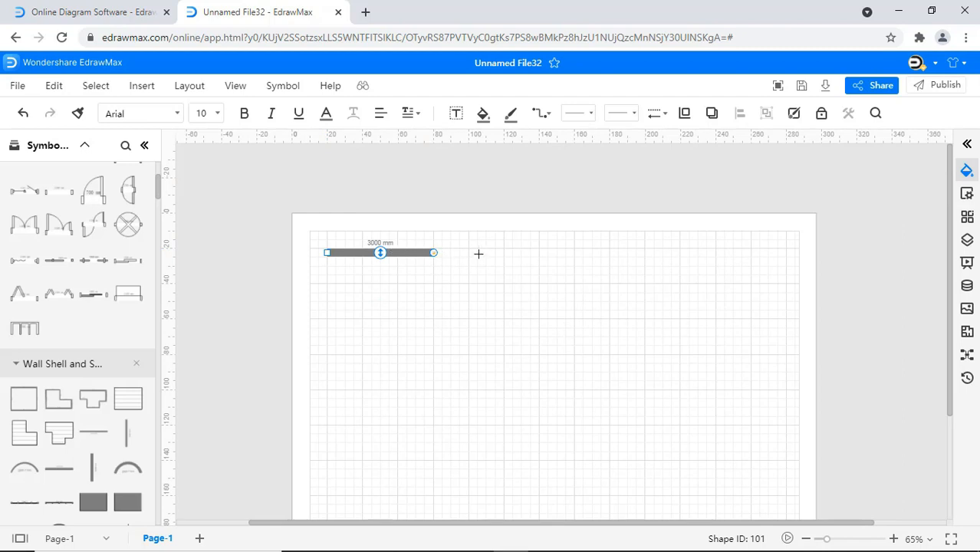
{"action": "left_click_drag", "start_coordinate": [479, 253], "coordinate": [582, 253]}
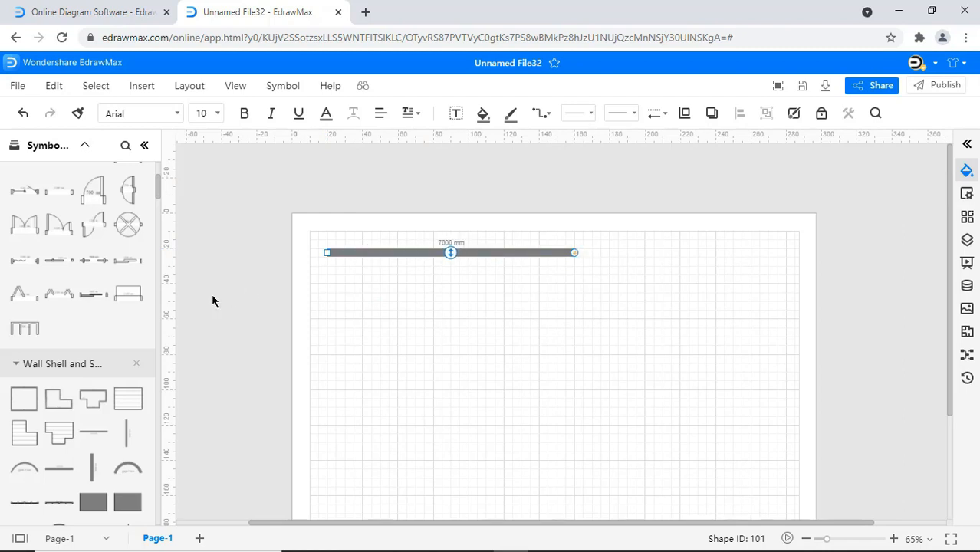
From the first wall's right end, add a vertical wall about 620 mm down and a horizontal wall about 6240 mm to the right
{"action": "left_click_drag", "start_coordinate": [92, 467], "coordinate": [577, 289]}
{"action": "left_click_drag", "start_coordinate": [574, 335], "coordinate": [574, 276]}
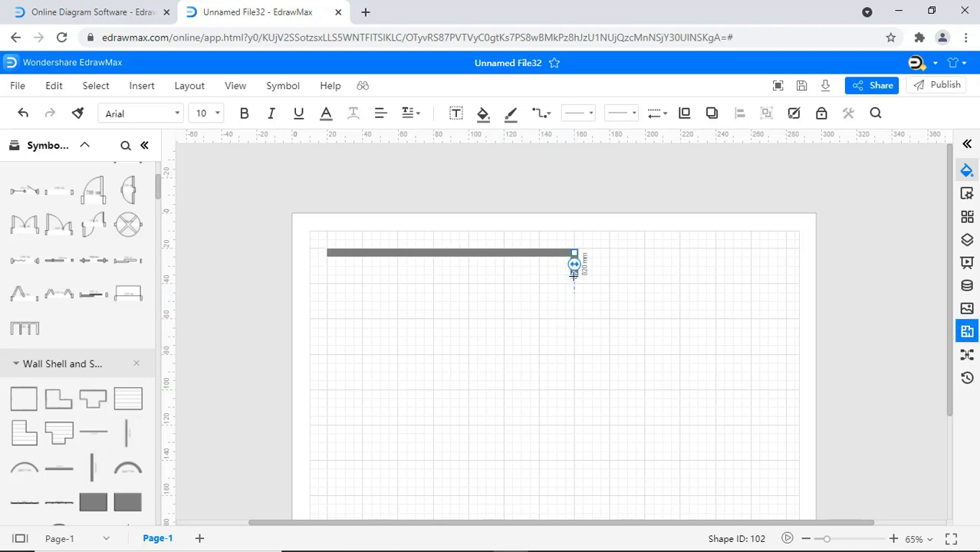
{"action": "left_click_drag", "start_coordinate": [59, 468], "coordinate": [626, 276]}
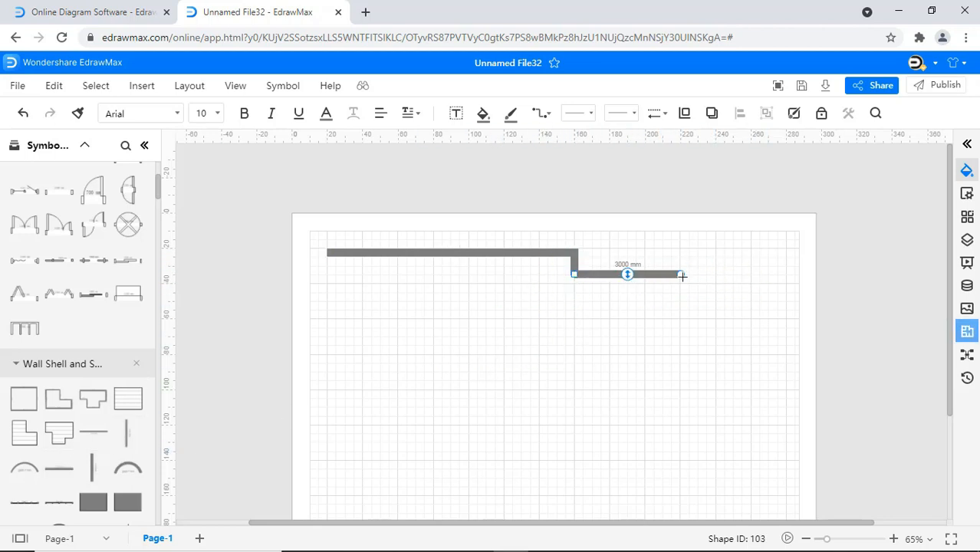
{"action": "left_click_drag", "start_coordinate": [753, 274], "coordinate": [785, 275]}
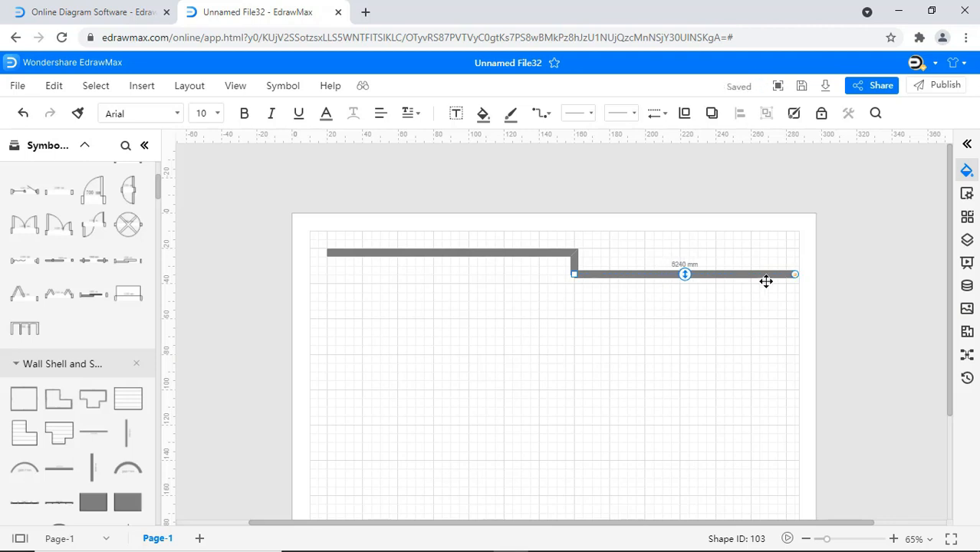
Add a short vertical wall down from the outline's right end, followed by a horizontal wall about 1780 mm to the right
{"action": "left_click_drag", "start_coordinate": [790, 372], "coordinate": [803, 315]}
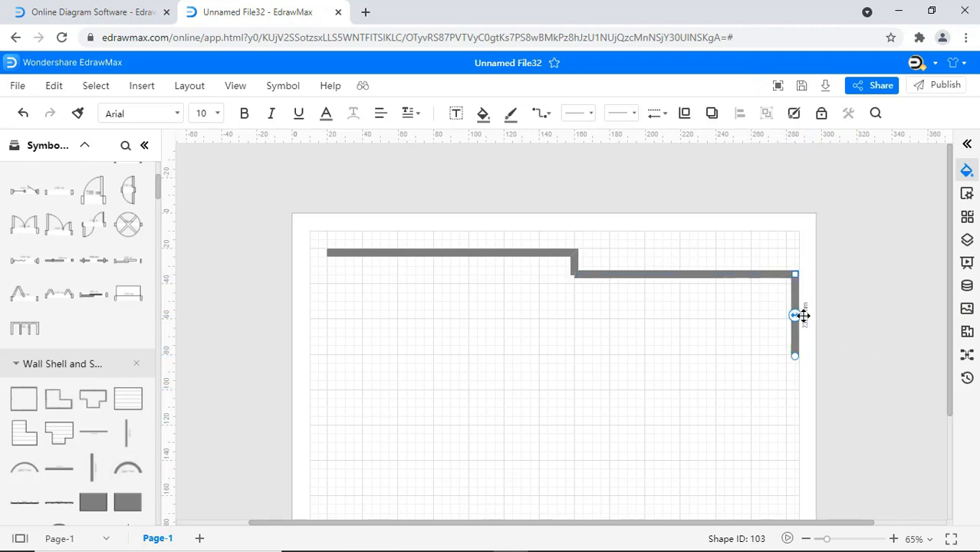
{"action": "left_click_drag", "start_coordinate": [794, 353], "coordinate": [795, 322]}
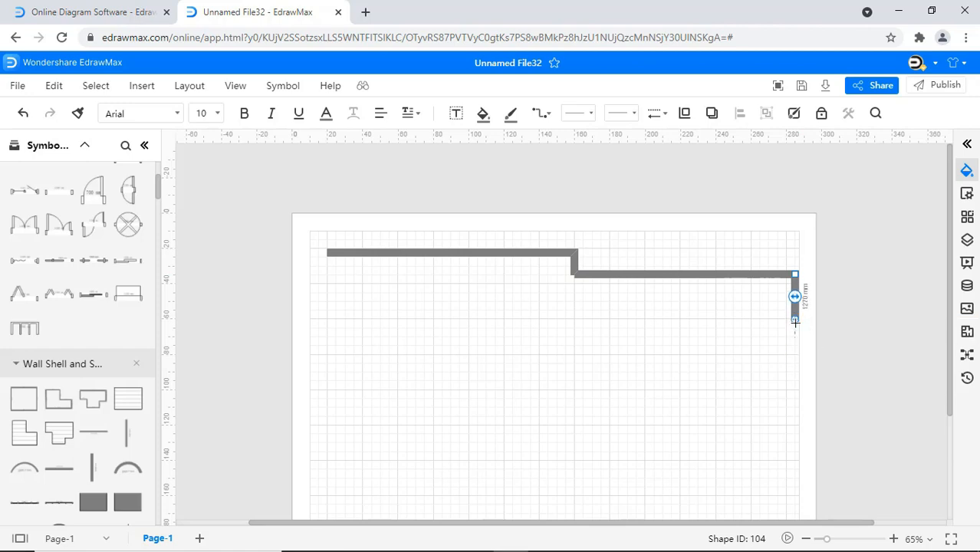
{"action": "left_click_drag", "start_coordinate": [68, 465], "coordinate": [846, 335]}
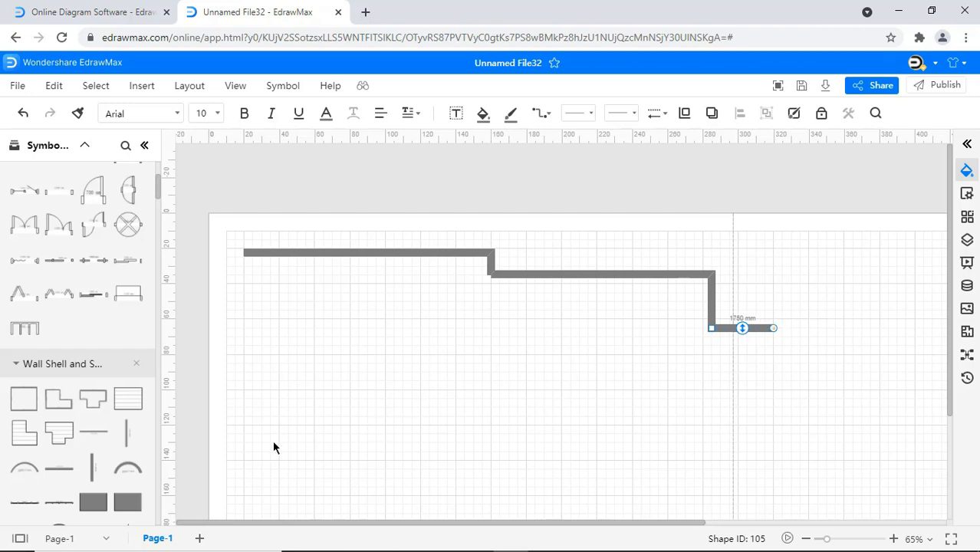
Build a bay from a rising wall about 1520 mm, a 3000 mm horizontal wall and a falling wall about 1610 mm, ending in a 1500 mm wall
{"action": "left_click_drag", "start_coordinate": [65, 468], "coordinate": [832, 295]}
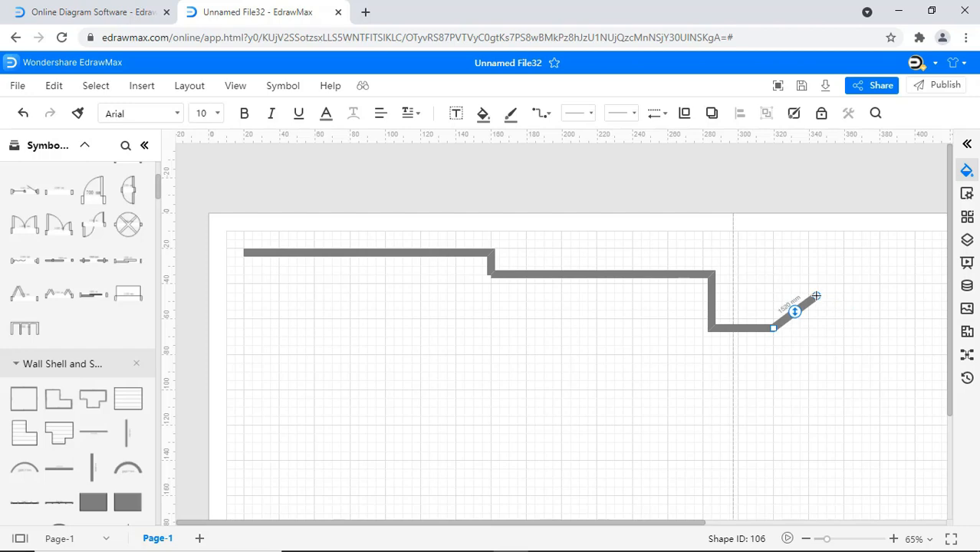
{"action": "left_click_drag", "start_coordinate": [79, 470], "coordinate": [871, 292]}
{"action": "left_click_drag", "start_coordinate": [672, 523], "coordinate": [801, 526]}
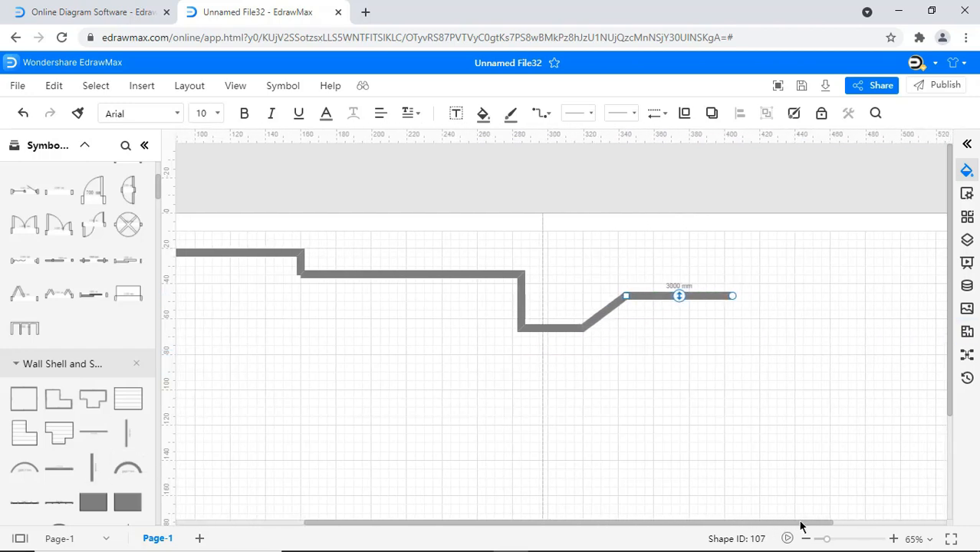
{"action": "left_click_drag", "start_coordinate": [92, 467], "coordinate": [769, 331]}
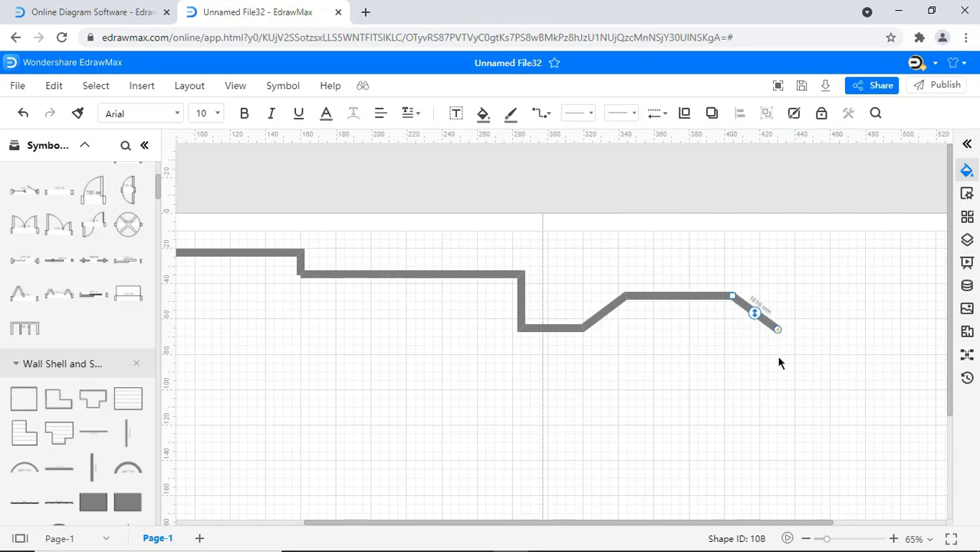
{"action": "left_click_drag", "start_coordinate": [60, 467], "coordinate": [858, 329]}
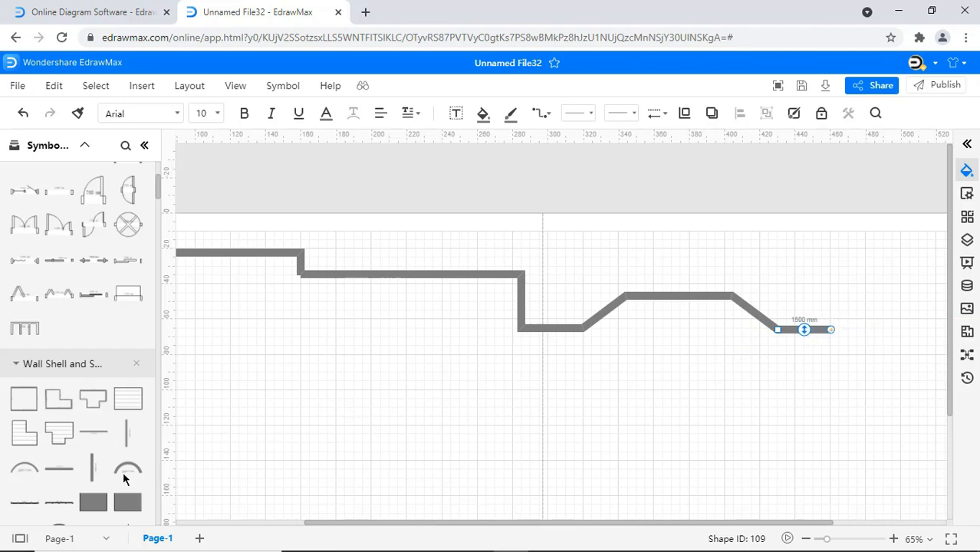
Add a long vertical wall down from the outline's right end, extending it to the 300 mark on the vertical ruler
{"action": "left_click_drag", "start_coordinate": [646, 467], "coordinate": [831, 376]}
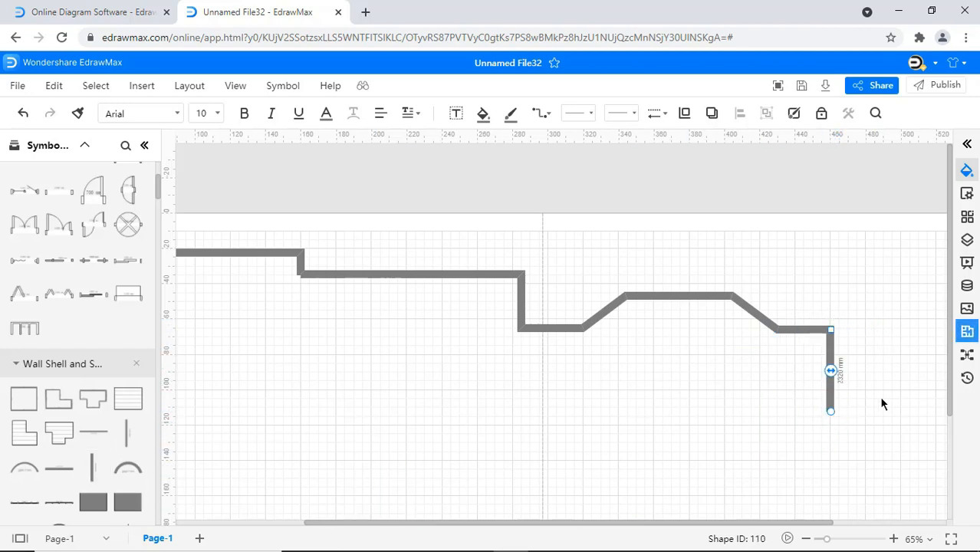
{"action": "scroll", "coordinate": [881, 404], "scroll_direction": "down", "scroll_amount": 2}
{"action": "left_click_drag", "start_coordinate": [830, 339], "coordinate": [830, 483]}
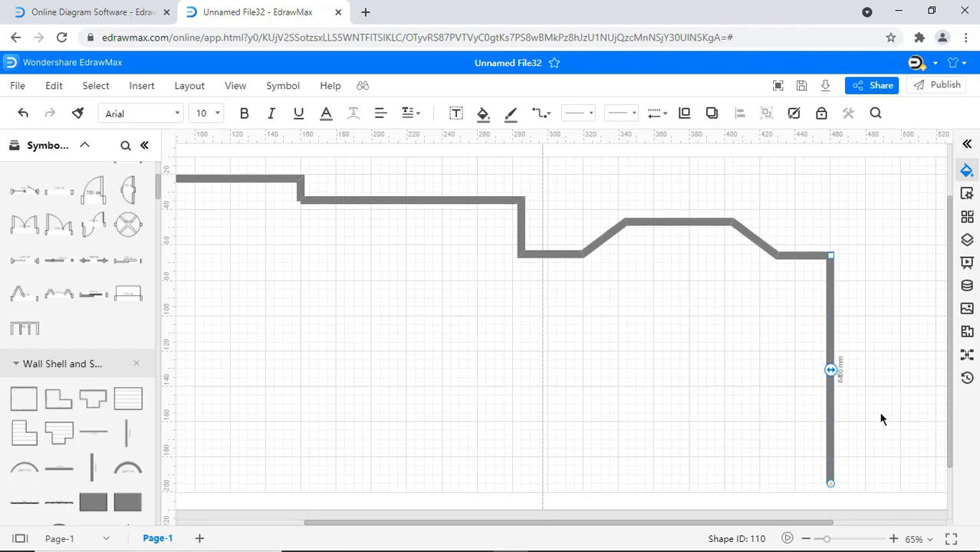
{"action": "scroll", "coordinate": [881, 419], "scroll_direction": "down", "scroll_amount": 2}
{"action": "left_click", "coordinate": [805, 539]}
{"action": "left_click", "coordinate": [805, 539]}
{"action": "left_click", "coordinate": [805, 539]}
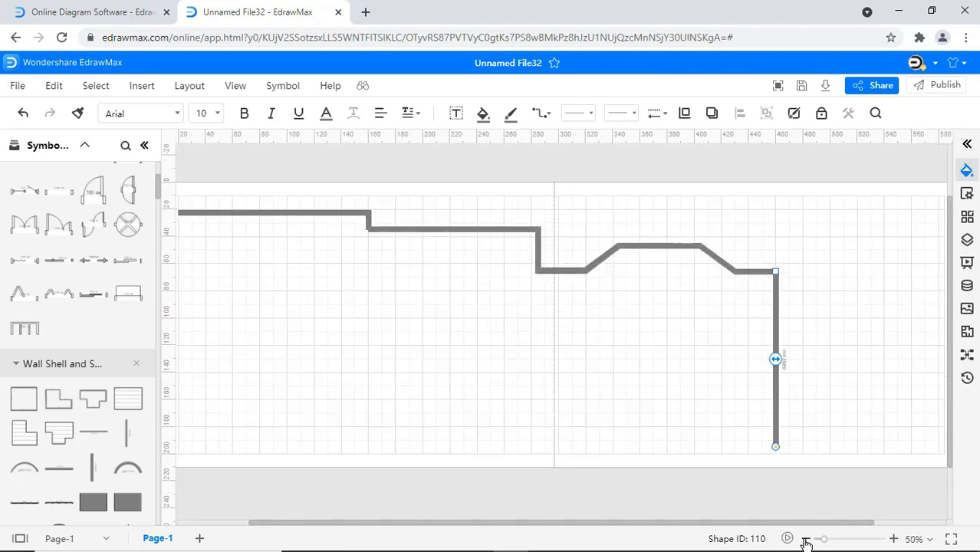
{"action": "left_click", "coordinate": [805, 539]}
{"action": "scroll", "coordinate": [753, 502], "scroll_direction": "down", "scroll_amount": 3}
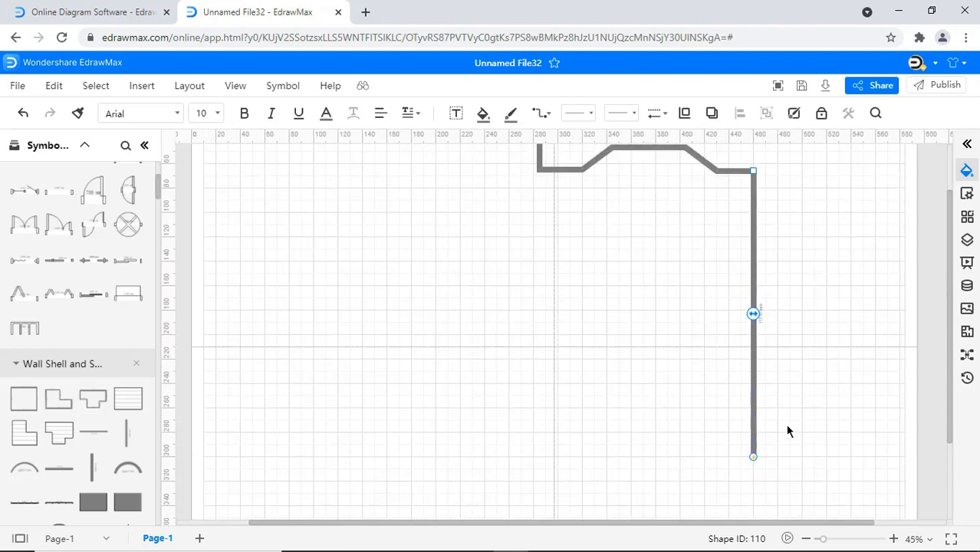
Step the outline inward with a horizontal wall to the 420 mark of the horizontal ruler, and run a vertical wall down from its left end
{"action": "left_click_drag", "start_coordinate": [59, 468], "coordinate": [704, 457]}
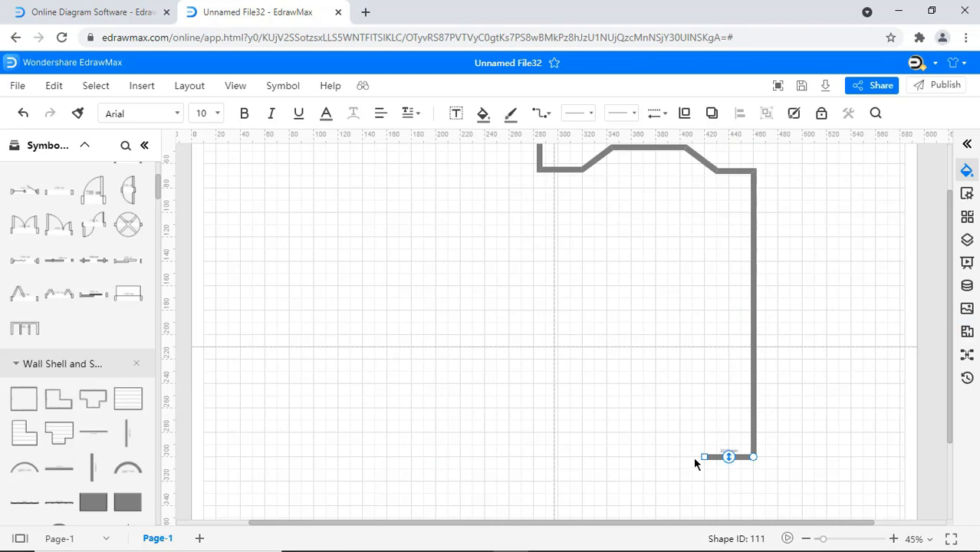
{"action": "left_click_drag", "start_coordinate": [93, 467], "coordinate": [703, 486]}
{"action": "scroll", "coordinate": [704, 487], "scroll_direction": "down", "scroll_amount": 3}
{"action": "left_click_drag", "start_coordinate": [705, 396], "coordinate": [705, 510]}
{"action": "scroll", "coordinate": [706, 506], "scroll_direction": "down", "scroll_amount": 2}
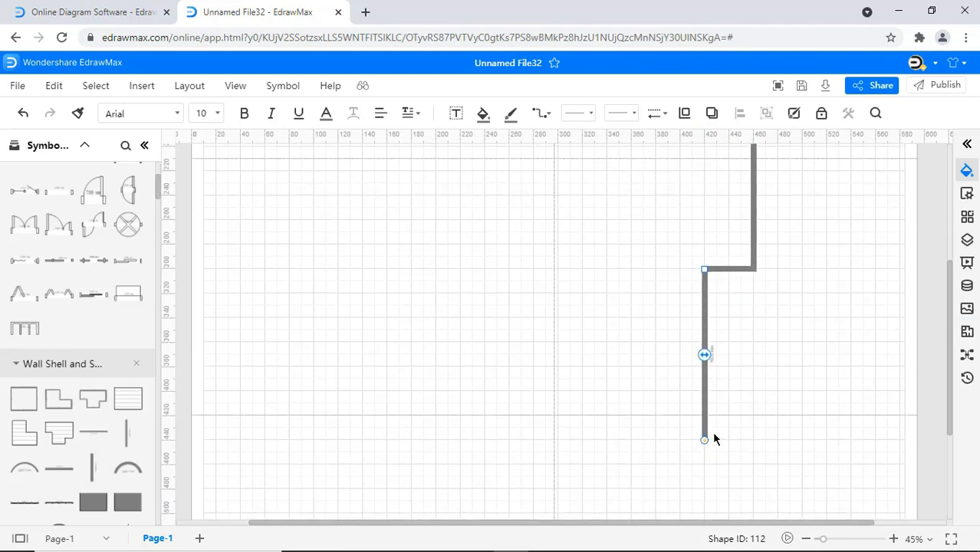
Continue the lower outline with walls left to the 160 ruler mark, down to the 520 mark and left to about the 30 mark
{"action": "left_click_drag", "start_coordinate": [59, 468], "coordinate": [349, 452]}
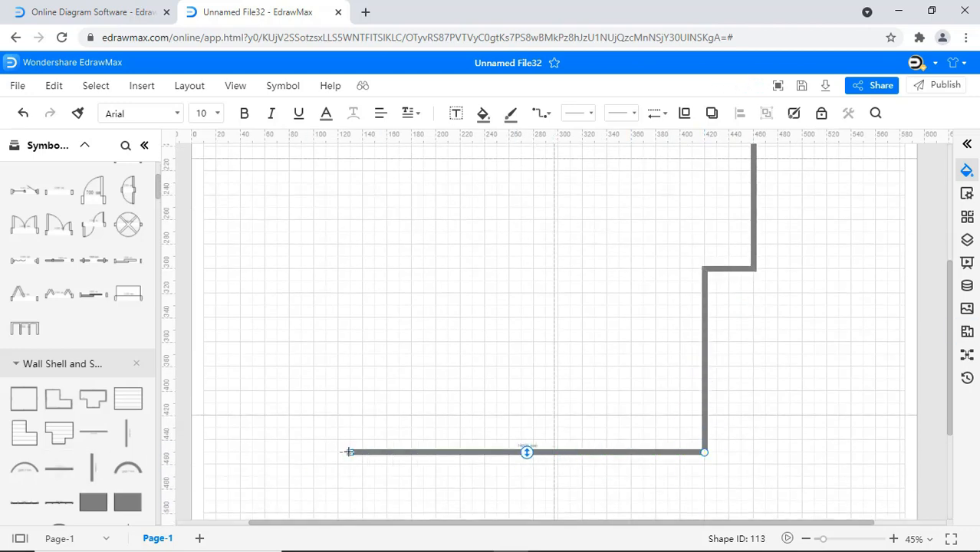
{"action": "left_click_drag", "start_coordinate": [92, 467], "coordinate": [388, 480]}
{"action": "scroll", "coordinate": [421, 483], "scroll_direction": "down", "scroll_amount": 1}
{"action": "left_click_drag", "start_coordinate": [386, 436], "coordinate": [386, 466]}
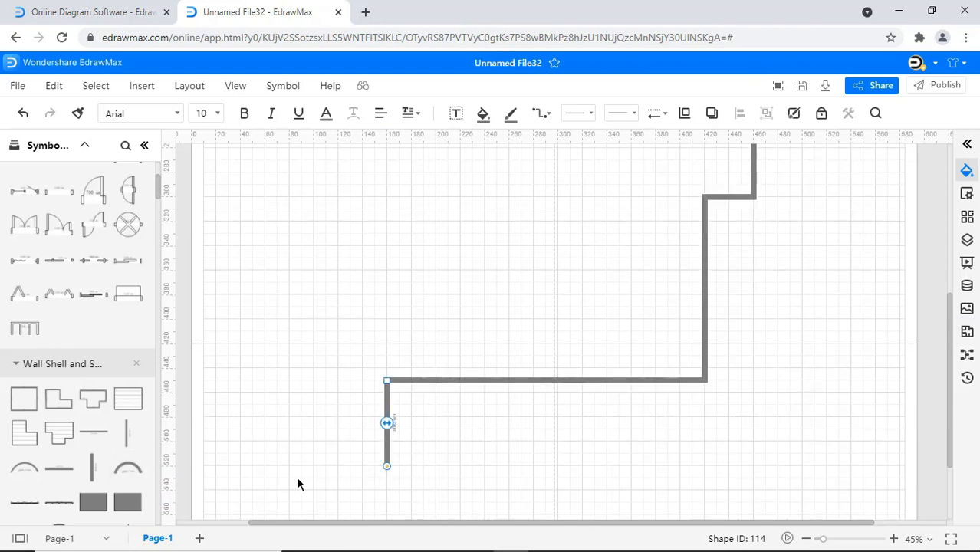
{"action": "left_click_drag", "start_coordinate": [59, 468], "coordinate": [244, 465]}
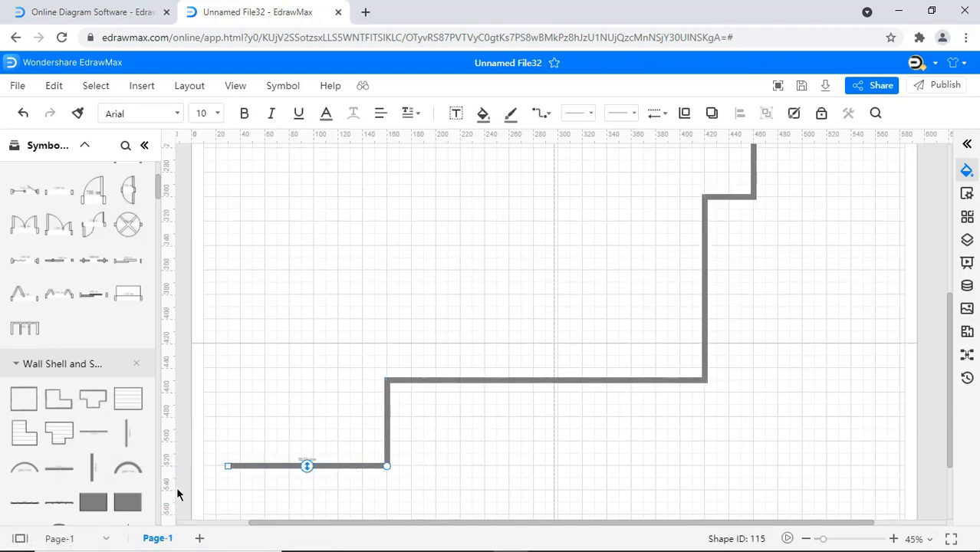
Run a wall up from the lower outline's left end to the 300 ruler mark, and add a short horizontal wall leftward from its top
{"action": "left_click_drag", "start_coordinate": [231, 305], "coordinate": [228, 192]}
{"action": "scroll", "coordinate": [239, 231], "scroll_direction": "up", "scroll_amount": 1}
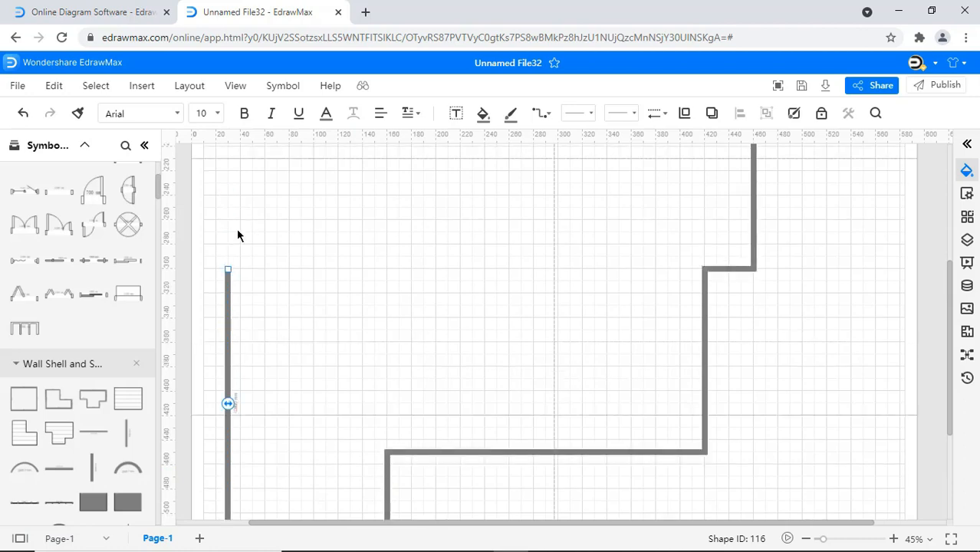
{"action": "left_click_drag", "start_coordinate": [59, 469], "coordinate": [192, 275]}
{"action": "left_click_drag", "start_coordinate": [435, 523], "coordinate": [379, 523]}
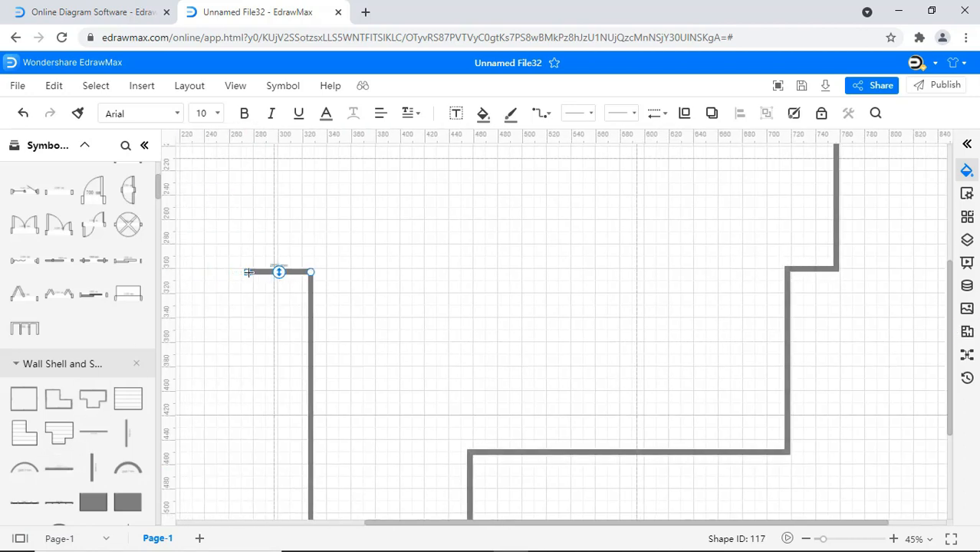
Close the outer outline with a long left wall up to the 20 ruler mark, stretching the top wall left to meet it
{"action": "left_click", "coordinate": [246, 247]}
{"action": "scroll", "coordinate": [247, 248], "scroll_direction": "up", "scroll_amount": 5}
{"action": "left_click_drag", "start_coordinate": [247, 431], "coordinate": [247, 145]}
{"action": "scroll", "coordinate": [247, 149], "scroll_direction": "up", "scroll_amount": 1}
{"action": "left_click", "coordinate": [306, 190]}
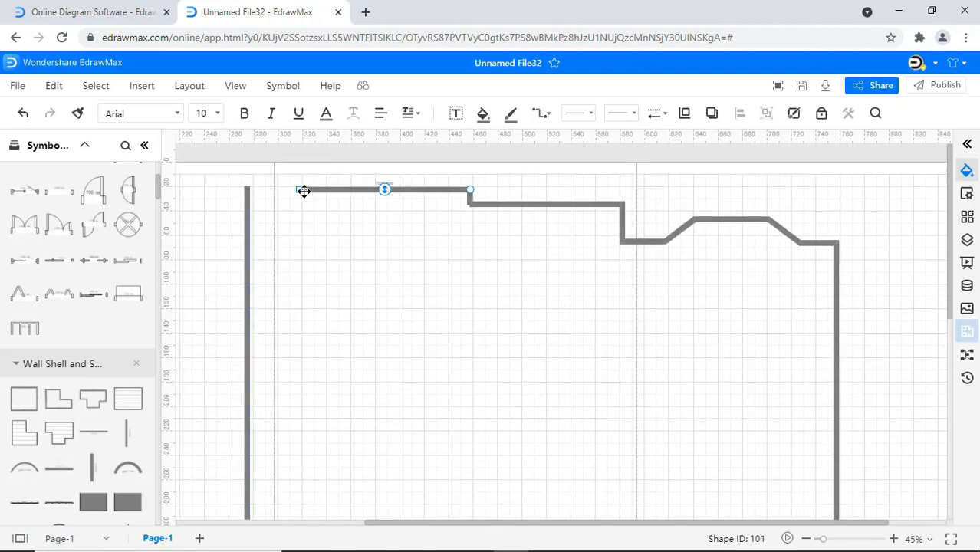
{"action": "left_click_drag", "start_coordinate": [301, 189], "coordinate": [248, 187]}
{"action": "left_click", "coordinate": [410, 243]}
Enclose the upper middle room with two vertical walls down from the stepped top outline and a horizontal wall near the 240 ruler mark
{"action": "left_click_drag", "start_coordinate": [92, 468], "coordinate": [470, 449]}
{"action": "left_click", "coordinate": [471, 253]}
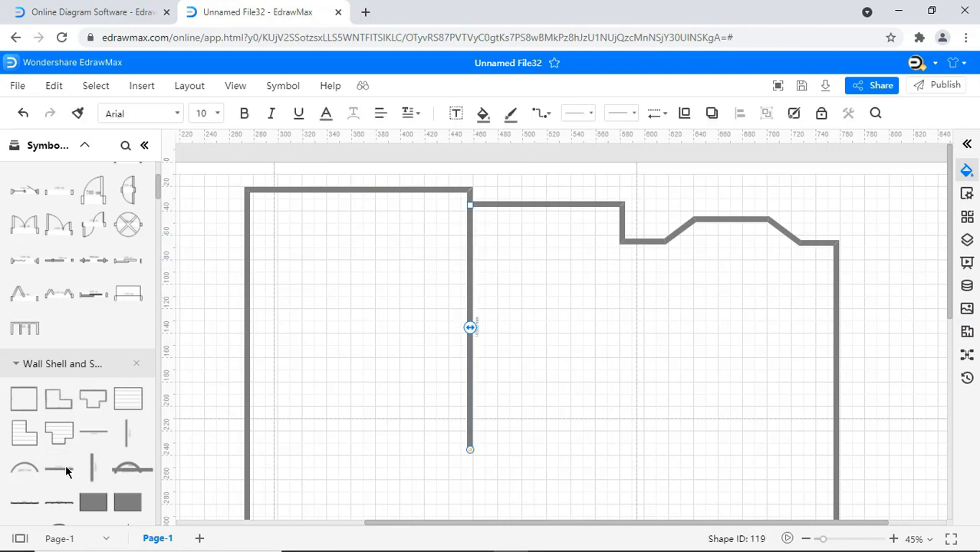
{"action": "left_click_drag", "start_coordinate": [66, 472], "coordinate": [534, 451]}
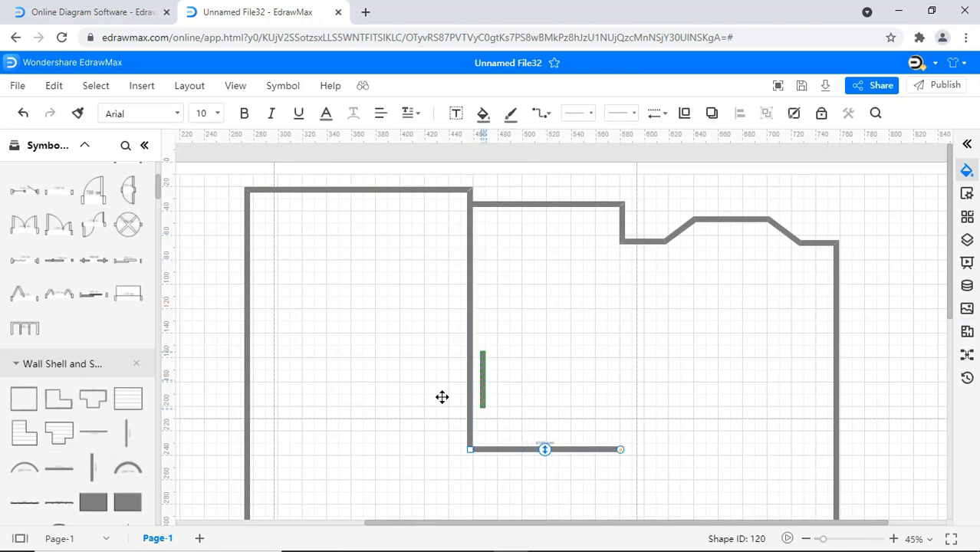
{"action": "left_click_drag", "start_coordinate": [441, 397], "coordinate": [623, 450]}
Continue the middle room's lower wall right to about the 690 ruler mark, and drop a short vertical wall to the 300 mark
{"action": "left_click_drag", "start_coordinate": [61, 470], "coordinate": [759, 451]}
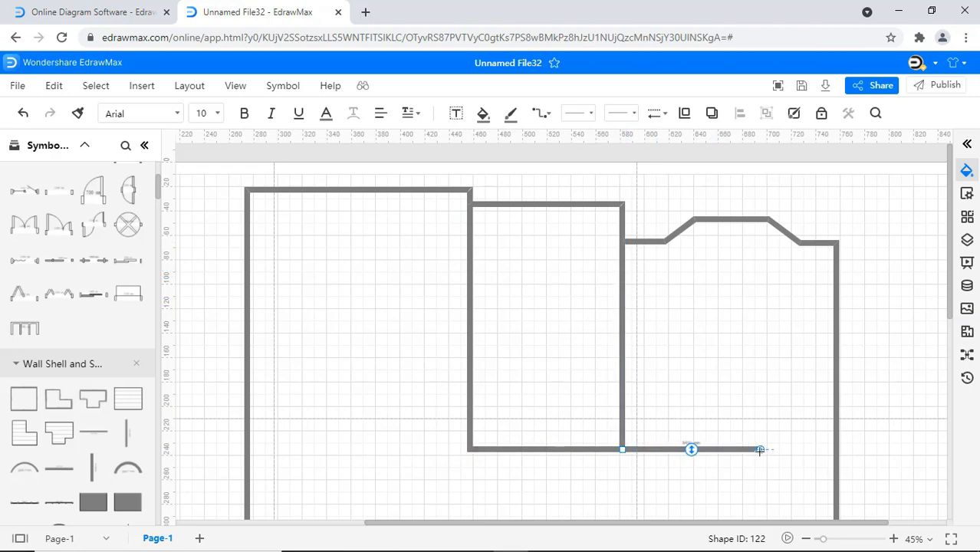
{"action": "left_click_drag", "start_coordinate": [92, 467], "coordinate": [763, 477]}
{"action": "scroll", "coordinate": [773, 456], "scroll_direction": "down", "scroll_amount": 1}
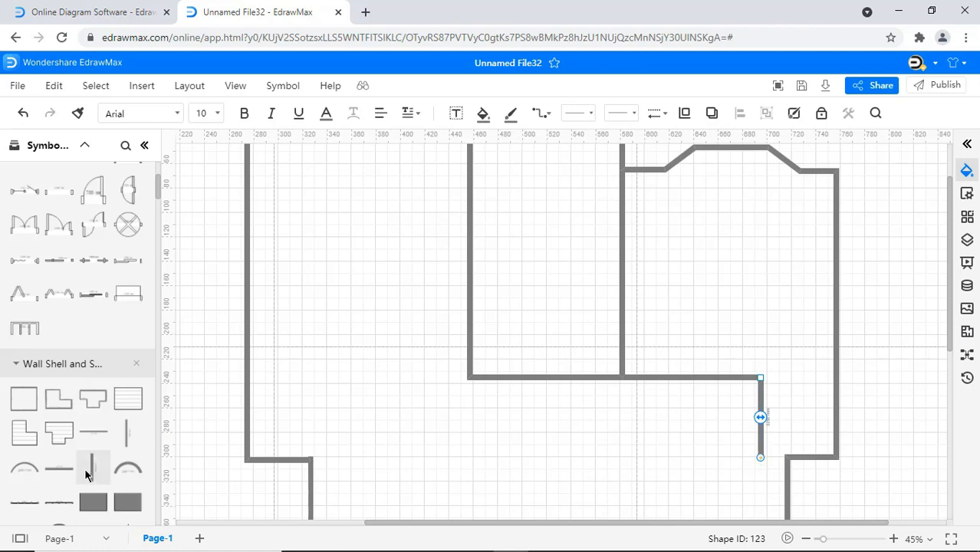
Extend a horizontal wall along the 300 ruler mark from the right outer step left to about the 490 mark
{"action": "left_click_drag", "start_coordinate": [60, 469], "coordinate": [743, 455]}
{"action": "scroll", "coordinate": [670, 452], "scroll_direction": "down", "scroll_amount": 2}
{"action": "left_click_drag", "start_coordinate": [715, 315], "coordinate": [516, 315]}
{"action": "left_click_drag", "start_coordinate": [465, 467], "coordinate": [466, 467]}
{"action": "scroll", "coordinate": [519, 454], "scroll_direction": "down", "scroll_amount": 1}
Add a short horizontal wall above the lower left block's inner corner, and join it to the corridor wall's left end with a vertical wall
{"action": "left_click_drag", "start_coordinate": [59, 469], "coordinate": [470, 355]}
{"action": "left_click", "coordinate": [470, 381]}
{"action": "left_click", "coordinate": [529, 355]}
{"action": "left_click_drag", "start_coordinate": [545, 355], "coordinate": [511, 355]}
{"action": "left_click_drag", "start_coordinate": [92, 467], "coordinate": [517, 241]}
{"action": "left_click", "coordinate": [518, 242]}
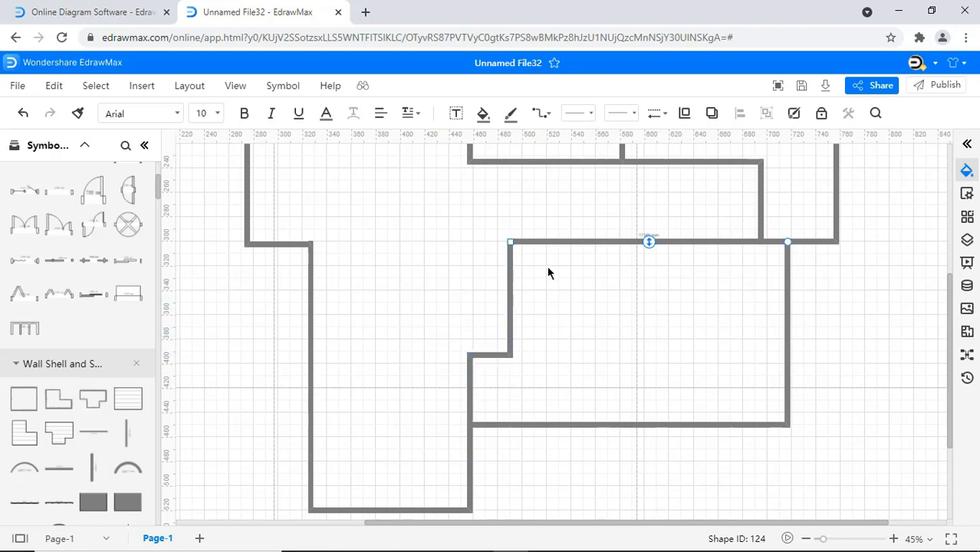
Divide the lower right block with a vertical partition, and close the lower left room's top with a horizontal wall
{"action": "left_click_drag", "start_coordinate": [92, 467], "coordinate": [603, 417]}
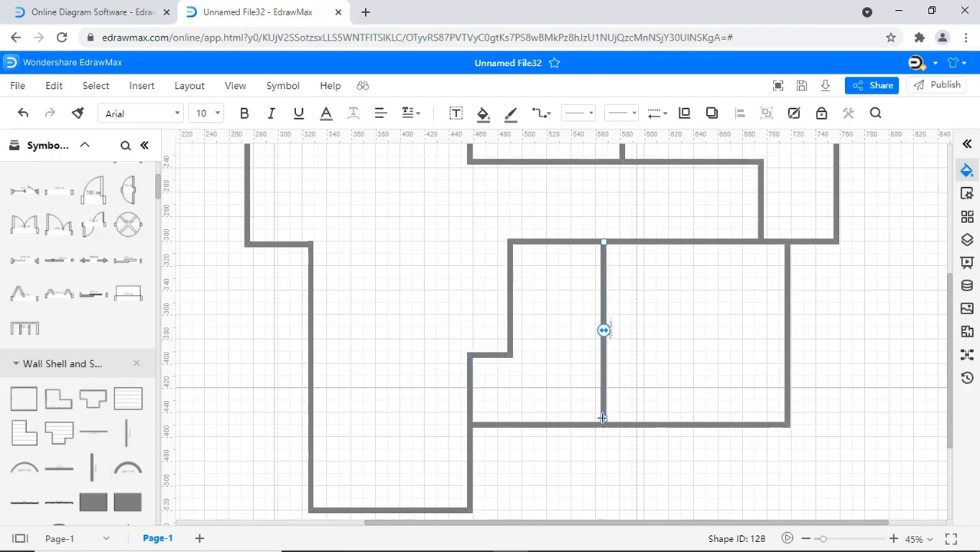
{"action": "left_click_drag", "start_coordinate": [92, 466], "coordinate": [470, 355]}
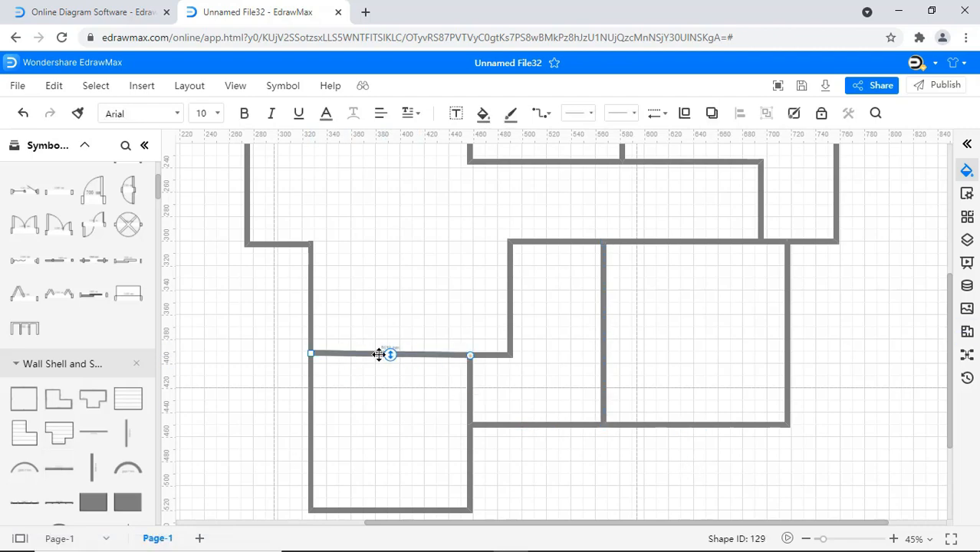
{"action": "left_click", "coordinate": [555, 465]}
Lay a horizontal wall across the upper middle room level with the bay's base, and fit a sliding door across its full width
{"action": "scroll", "coordinate": [555, 464], "scroll_direction": "up", "scroll_amount": 4}
{"action": "left_click_drag", "start_coordinate": [59, 469], "coordinate": [472, 241]}
{"action": "left_click", "coordinate": [536, 296]}
{"action": "left_click_drag", "start_coordinate": [93, 294], "coordinate": [621, 243]}
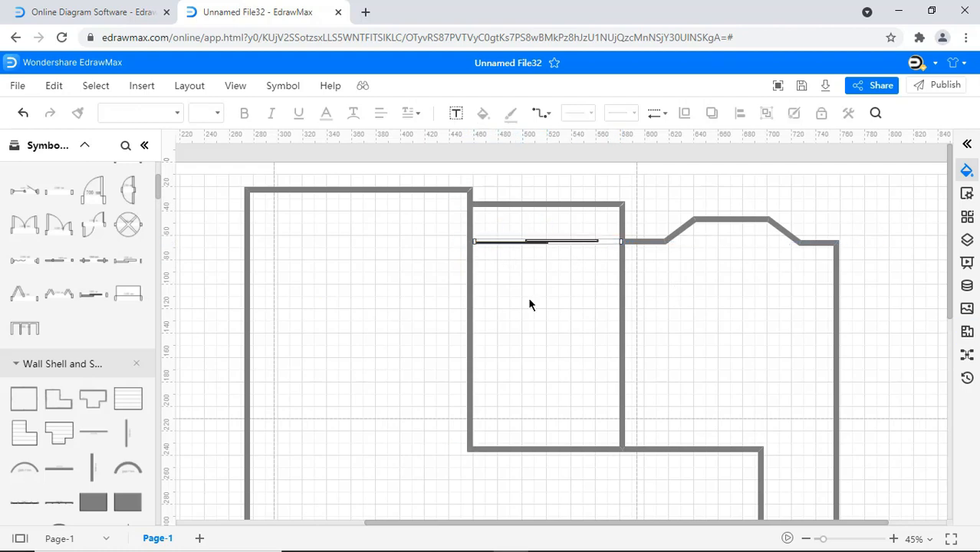
Fit two identical sliding openings side by side along the large left room's top wall
{"action": "scroll", "coordinate": [107, 295], "scroll_direction": "up", "scroll_amount": 2}
{"action": "left_click_drag", "start_coordinate": [59, 227], "coordinate": [355, 191]}
{"action": "left_click_drag", "start_coordinate": [69, 230], "coordinate": [464, 191]}
{"action": "left_click", "coordinate": [438, 252]}
Place a single swing entrance door on the left outer wall just above the step at the 300 ruler mark
{"action": "scroll", "coordinate": [438, 251], "scroll_direction": "down", "scroll_amount": 2}
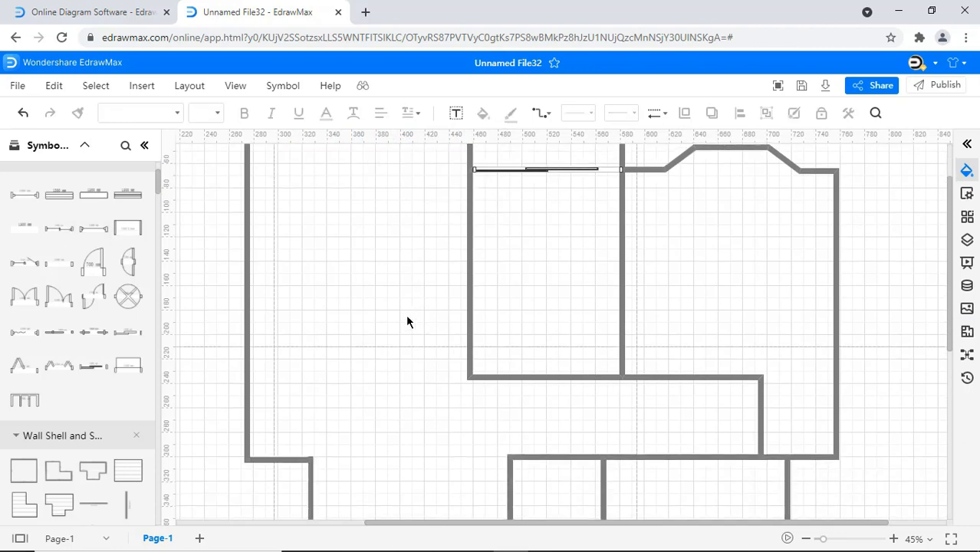
{"action": "left_click_drag", "start_coordinate": [95, 263], "coordinate": [247, 434]}
{"action": "left_click", "coordinate": [335, 428]}
{"action": "scroll", "coordinate": [336, 428], "scroll_direction": "down", "scroll_amount": 3}
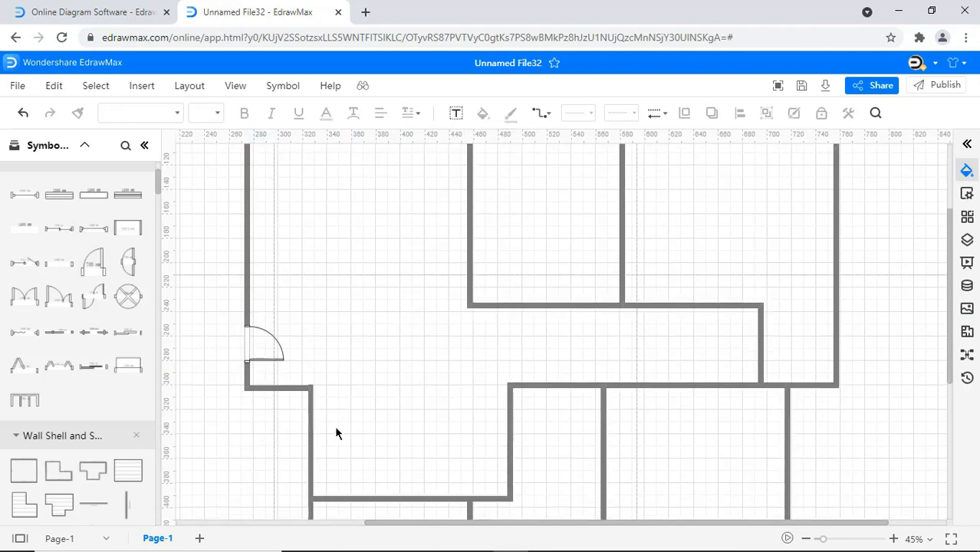
Place single doors on the lower left room and on both rooms below the corridor, flipping the rightmost door horizontally
{"action": "scroll", "coordinate": [336, 434], "scroll_direction": "down", "scroll_amount": 2}
{"action": "left_click_drag", "start_coordinate": [95, 263], "coordinate": [628, 323]}
{"action": "left_click", "coordinate": [462, 420]}
{"action": "left_click", "coordinate": [451, 430]}
{"action": "key", "text": "ctrl+d"}
{"action": "key", "text": "ctrl+d"}
{"action": "right_click", "coordinate": [628, 323]}
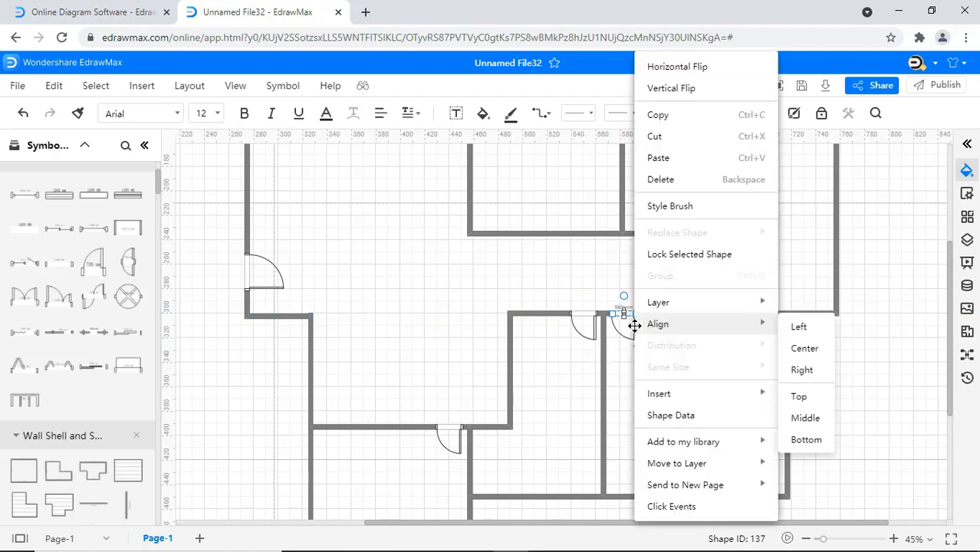
{"action": "left_click", "coordinate": [666, 67]}
{"action": "left_click", "coordinate": [628, 329]}
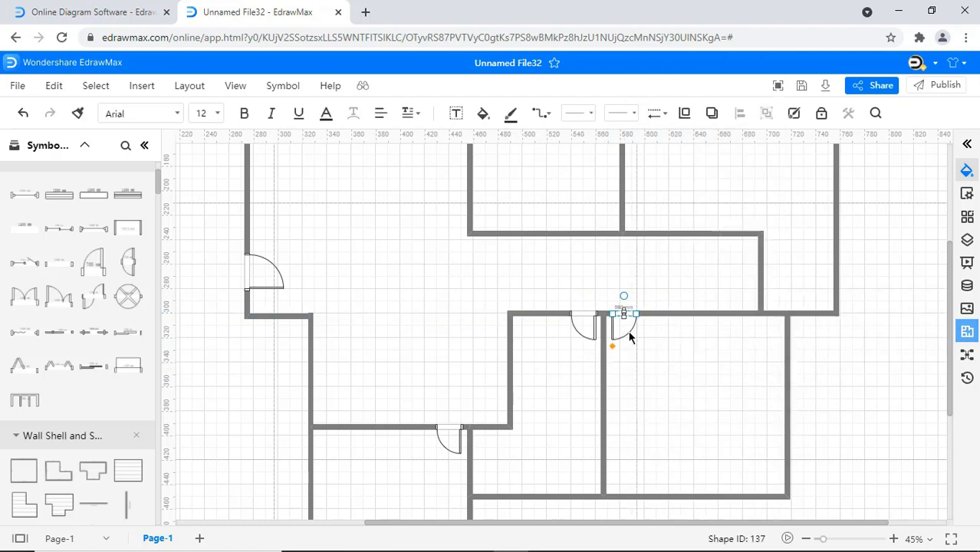
Add a door to the corridor's upper wall just right of the room partition, and flip it vertically
{"action": "left_click_drag", "start_coordinate": [630, 333], "coordinate": [608, 232]}
{"action": "right_click", "coordinate": [645, 248]}
{"action": "left_click", "coordinate": [687, 92]}
{"action": "left_click", "coordinate": [653, 222]}
Duplicate the upper corridor door to the left of the room partition, and flip the copy horizontally
{"action": "left_click", "coordinate": [644, 234]}
{"action": "key", "text": "ctrl+d"}
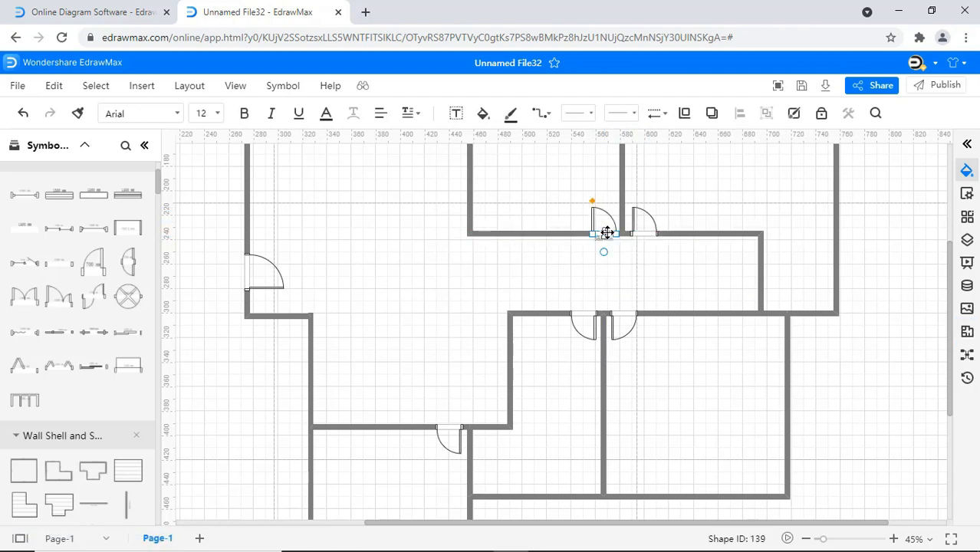
{"action": "right_click", "coordinate": [605, 233]}
{"action": "left_click", "coordinate": [651, 69]}
Move the vertical wall at the corridor's right end left to the 680 ruler mark
{"action": "scroll", "coordinate": [794, 247], "scroll_direction": "up", "scroll_amount": 2}
{"action": "left_click", "coordinate": [761, 343]}
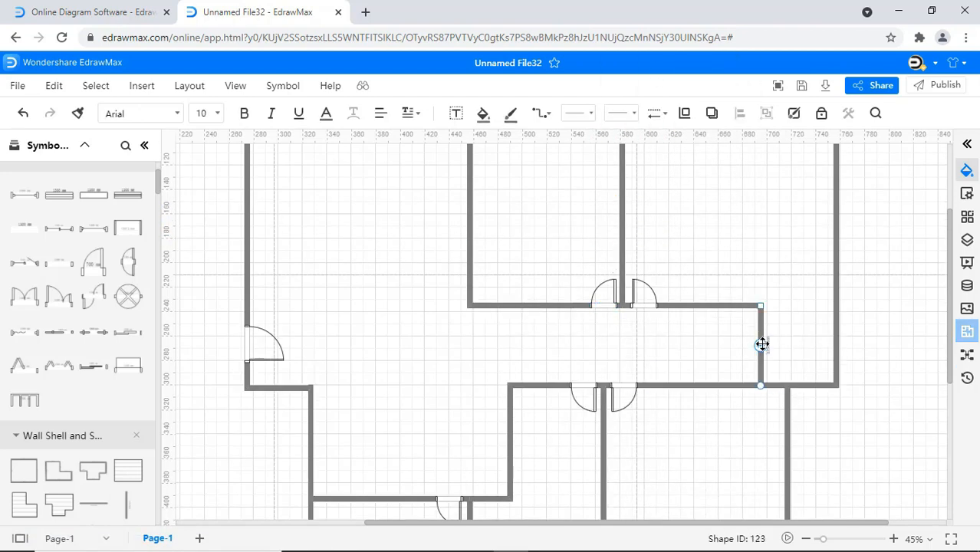
{"action": "left_click_drag", "start_coordinate": [761, 344], "coordinate": [744, 345]}
{"action": "left_click", "coordinate": [640, 302]}
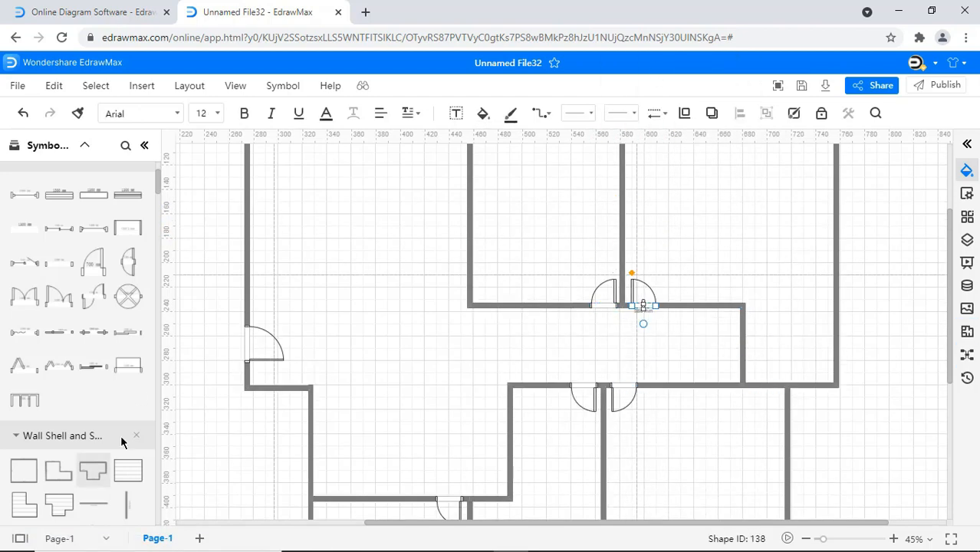
Enclose a small room beyond the corridor's end by running walls up to about the 200 ruler mark and across to the right outer wall
{"action": "scroll", "coordinate": [121, 434], "scroll_direction": "down", "scroll_amount": 2}
{"action": "left_click_drag", "start_coordinate": [127, 432], "coordinate": [637, 332]}
{"action": "left_click_drag", "start_coordinate": [747, 276], "coordinate": [788, 263]}
Duplicate the bay room's corridor door onto the small right room's top wall, and flip the copy vertically
{"action": "left_click", "coordinate": [640, 303]}
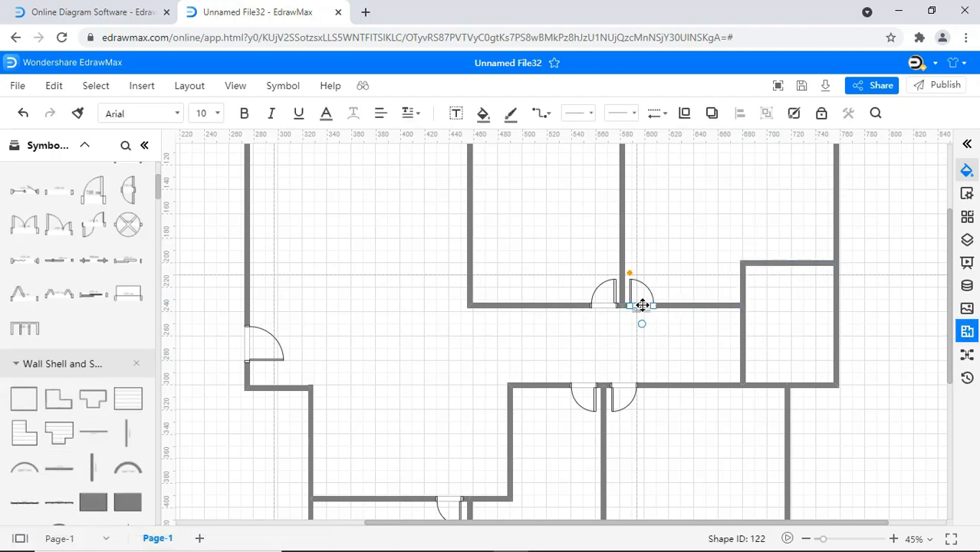
{"action": "key", "text": "ctrl+d"}
{"action": "left_click_drag", "start_coordinate": [643, 307], "coordinate": [761, 263]}
{"action": "right_click", "coordinate": [763, 261]}
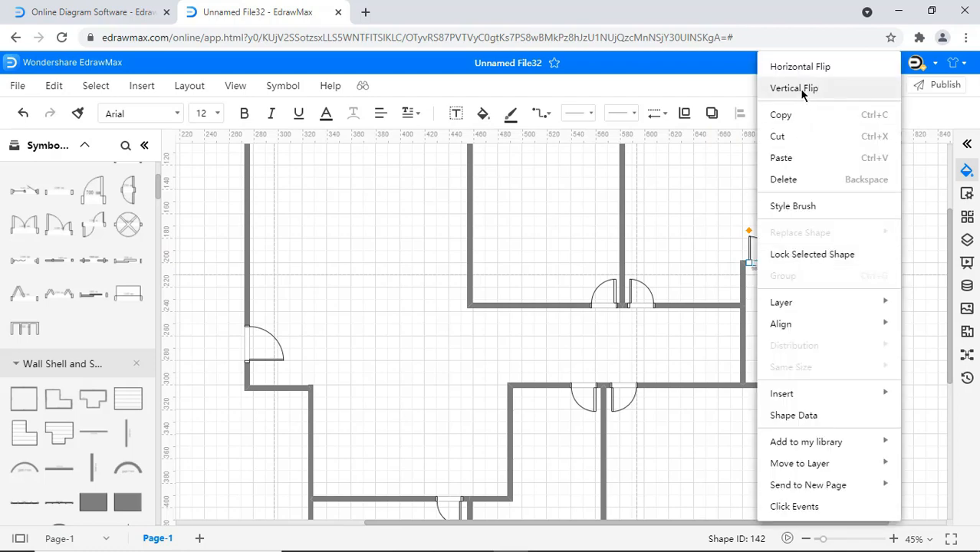
{"action": "left_click", "coordinate": [797, 85]}
{"action": "left_click", "coordinate": [797, 214]}
Place an L-shaped countertop in the lower left room, stretching it along the left and bottom walls
{"action": "scroll", "coordinate": [532, 334], "scroll_direction": "down", "scroll_amount": 3}
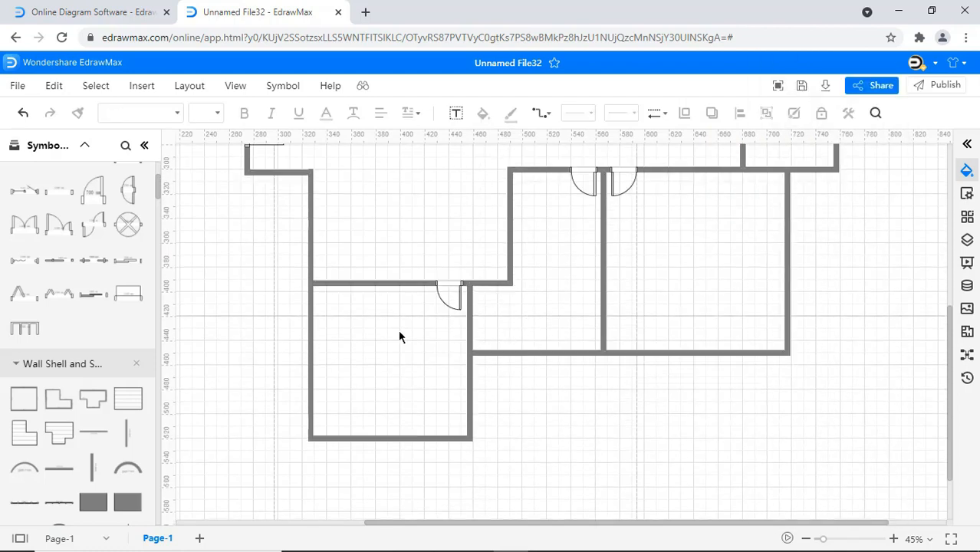
{"action": "scroll", "coordinate": [92, 353], "scroll_direction": "down", "scroll_amount": 4}
{"action": "left_click_drag", "start_coordinate": [93, 353], "coordinate": [333, 433]}
{"action": "left_click_drag", "start_coordinate": [361, 365], "coordinate": [424, 371]}
{"action": "left_click_drag", "start_coordinate": [335, 413], "coordinate": [345, 408]}
{"action": "left_click_drag", "start_coordinate": [424, 364], "coordinate": [437, 363]}
Add a rectangular counter in the kitchen's lower right corner, and size it to join the L-shaped countertop and extend up the right wall
{"action": "left_click_drag", "start_coordinate": [25, 354], "coordinate": [451, 416]}
{"action": "left_click_drag", "start_coordinate": [458, 415], "coordinate": [462, 415]}
{"action": "left_click", "coordinate": [418, 420]}
{"action": "left_click_drag", "start_coordinate": [437, 364], "coordinate": [446, 364]}
{"action": "left_click", "coordinate": [455, 416]}
{"action": "left_click_drag", "start_coordinate": [455, 399], "coordinate": [455, 375]}
{"action": "left_click", "coordinate": [516, 418]}
Place the gas stoves on the countertop's vertical leg and a double sink on its horizontal leg
{"action": "scroll", "coordinate": [117, 447], "scroll_direction": "down", "scroll_amount": 1}
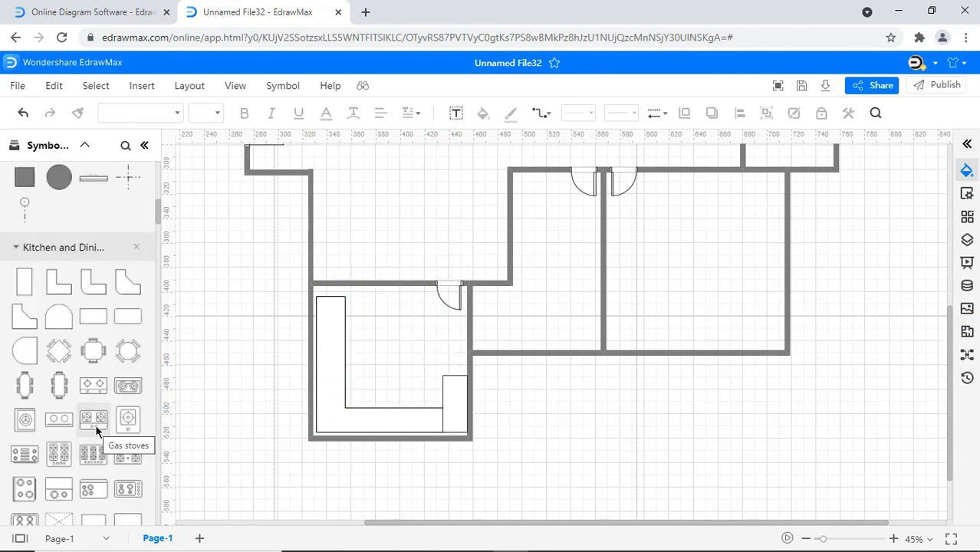
{"action": "left_click_drag", "start_coordinate": [96, 430], "coordinate": [328, 364]}
{"action": "left_click", "coordinate": [385, 370]}
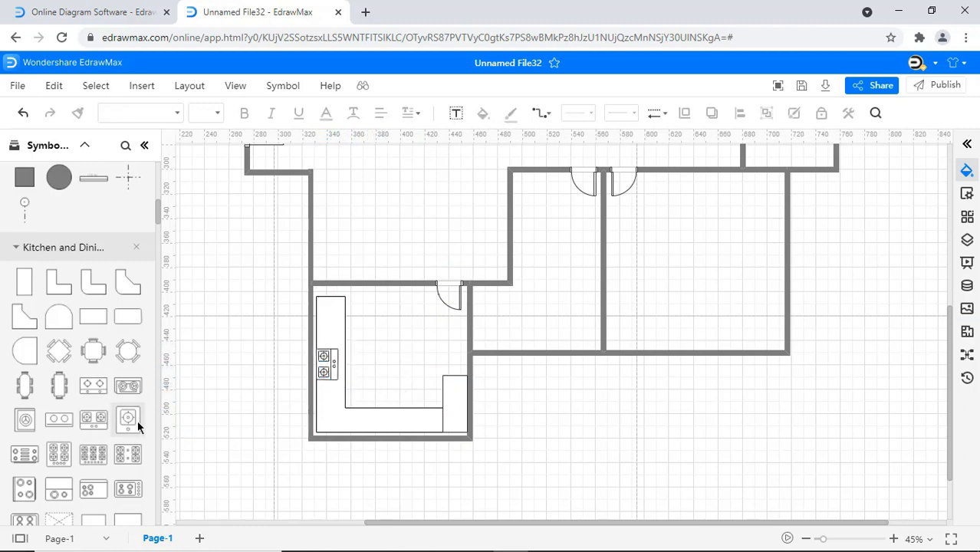
{"action": "scroll", "coordinate": [128, 427], "scroll_direction": "down", "scroll_amount": 3}
{"action": "left_click_drag", "start_coordinate": [97, 413], "coordinate": [391, 423]}
{"action": "left_click", "coordinate": [411, 384]}
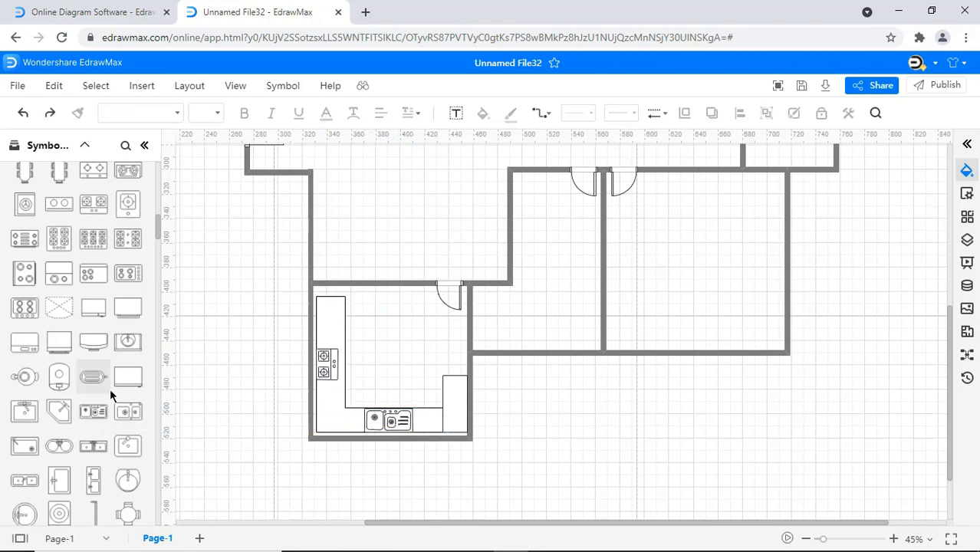
Place a cutting board symbol on the kitchen's right counter, and add another Kitchen and Dining symbol in the open area above the kitchen
{"action": "scroll", "coordinate": [109, 388], "scroll_direction": "down", "scroll_amount": 4}
{"action": "left_click_drag", "start_coordinate": [48, 436], "coordinate": [450, 393]}
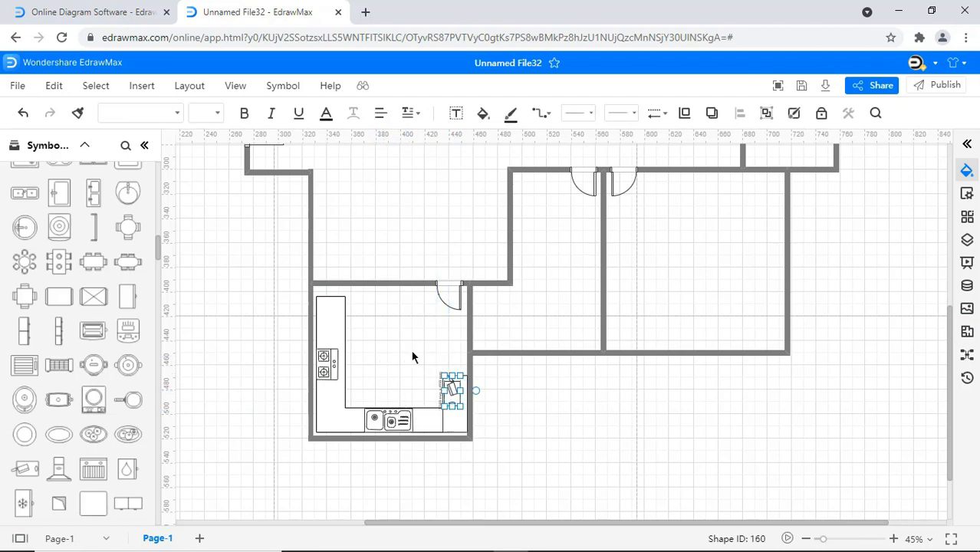
{"action": "left_click", "coordinate": [419, 355]}
{"action": "scroll", "coordinate": [418, 355], "scroll_direction": "up", "scroll_amount": 2}
{"action": "left_click_drag", "start_coordinate": [135, 280], "coordinate": [440, 287]}
{"action": "left_click", "coordinate": [567, 339]}
Place a three-seat sofa from the Sofas symbols against the large left room's outer wall, facing into the room
{"action": "scroll", "coordinate": [567, 339], "scroll_direction": "up", "scroll_amount": 3}
{"action": "scroll", "coordinate": [566, 335], "scroll_direction": "up", "scroll_amount": 1}
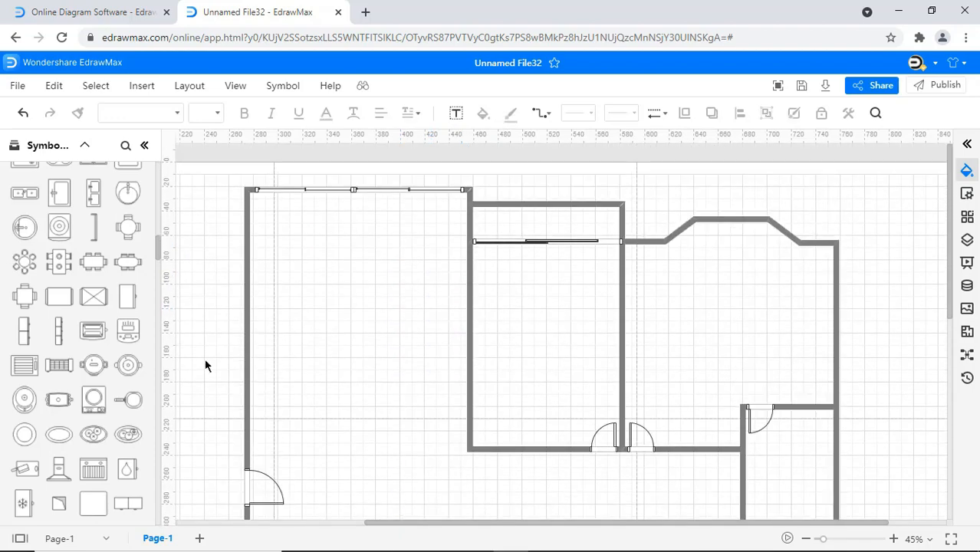
{"action": "scroll", "coordinate": [139, 359], "scroll_direction": "down", "scroll_amount": 10}
{"action": "scroll", "coordinate": [139, 364], "scroll_direction": "down", "scroll_amount": 5}
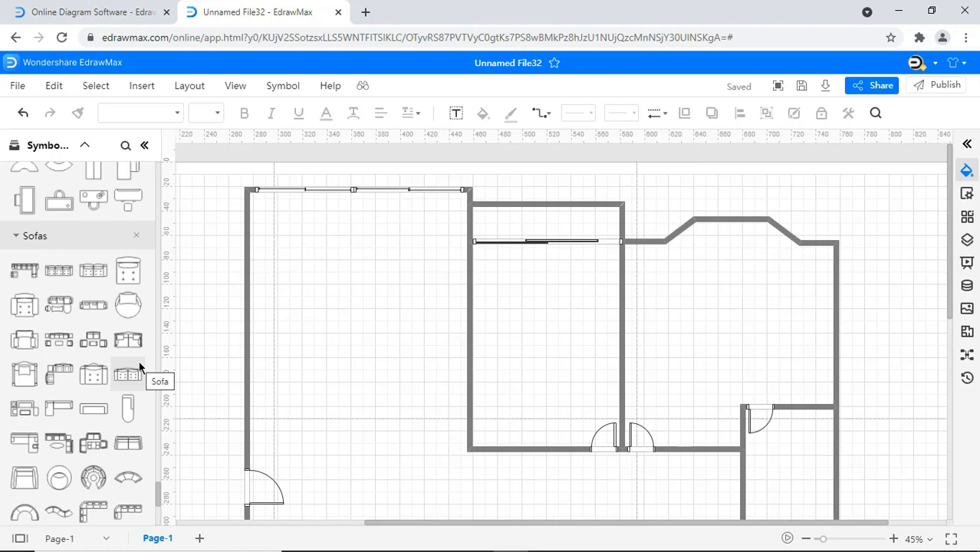
{"action": "left_click_drag", "start_coordinate": [66, 270], "coordinate": [282, 301]}
{"action": "left_click_drag", "start_coordinate": [336, 324], "coordinate": [352, 349]}
{"action": "left_click_drag", "start_coordinate": [286, 317], "coordinate": [283, 317]}
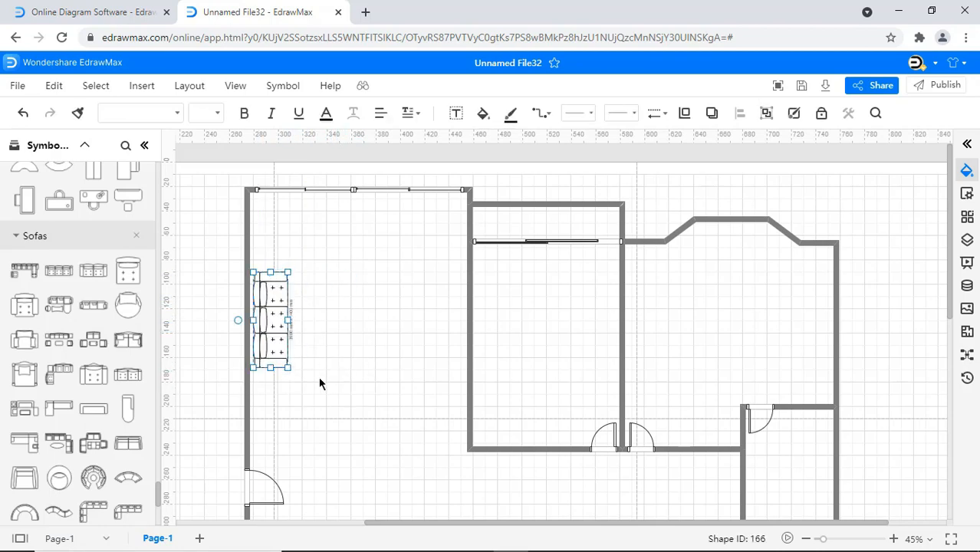
Place an armchair above the three-seat sofa's right side, and a two-seat sofa below it facing the armchair
{"action": "left_click_drag", "start_coordinate": [332, 276], "coordinate": [315, 264]}
{"action": "left_click", "coordinate": [281, 317]}
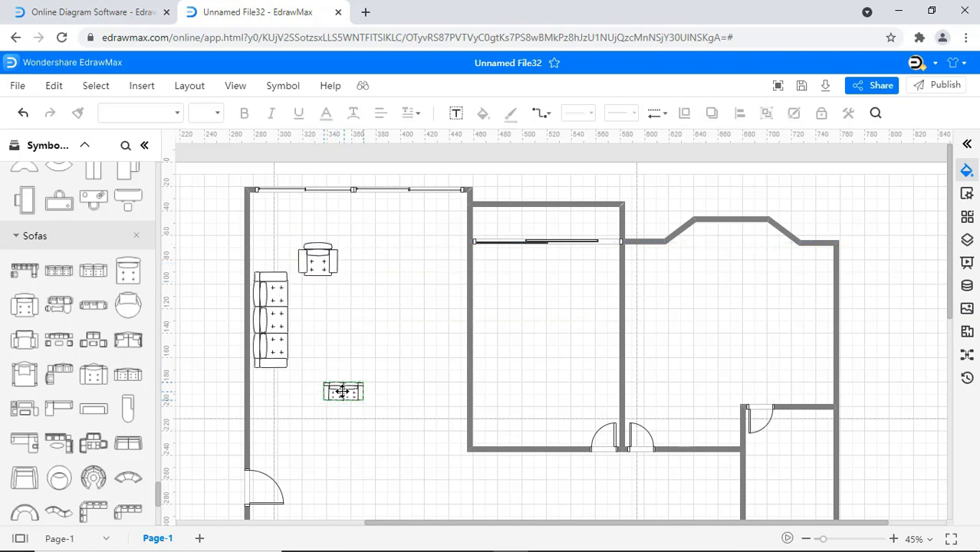
{"action": "mouse_move", "coordinate": [342, 392]}
{"action": "left_mouse_down"}
{"action": "mouse_move", "coordinate": [354, 409]}
{"action": "mouse_move", "coordinate": [344, 416]}
{"action": "mouse_move", "coordinate": [376, 375]}
{"action": "mouse_move", "coordinate": [323, 377]}
{"action": "mouse_move", "coordinate": [365, 397]}
{"action": "mouse_move", "coordinate": [352, 391]}
{"action": "left_mouse_up"}
{"action": "left_click", "coordinate": [411, 376]}
{"action": "left_click", "coordinate": [330, 377]}
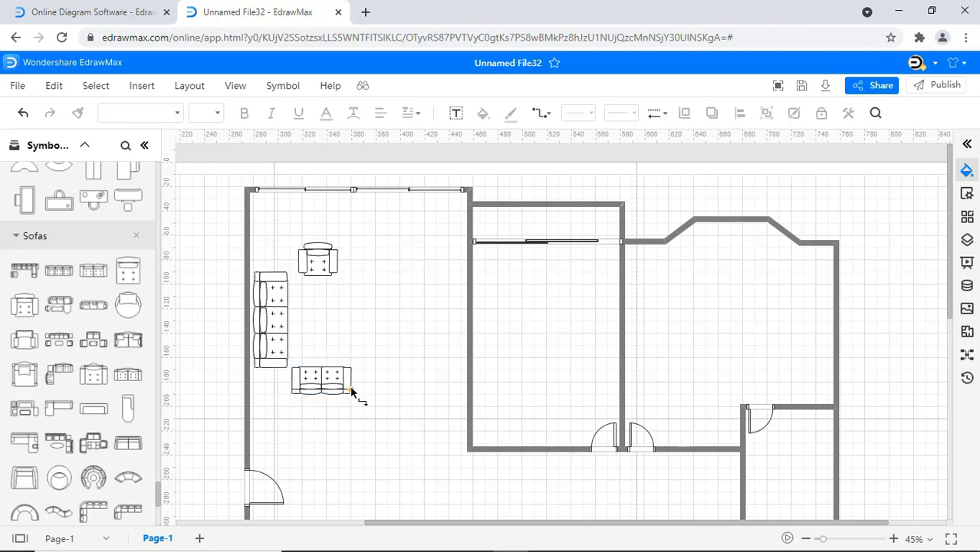
{"action": "left_click", "coordinate": [347, 386]}
{"action": "left_click", "coordinate": [392, 393]}
{"action": "left_click", "coordinate": [348, 380]}
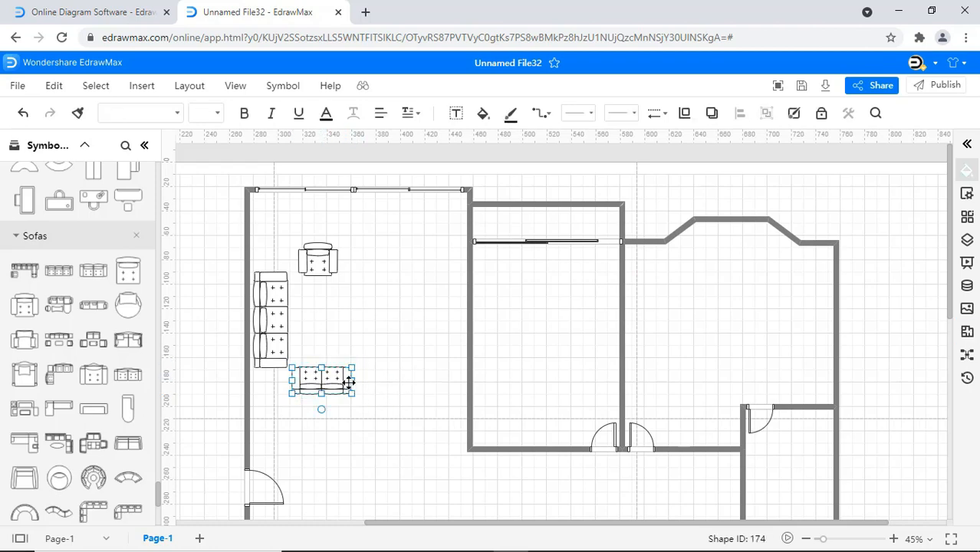
{"action": "left_click", "coordinate": [388, 397]}
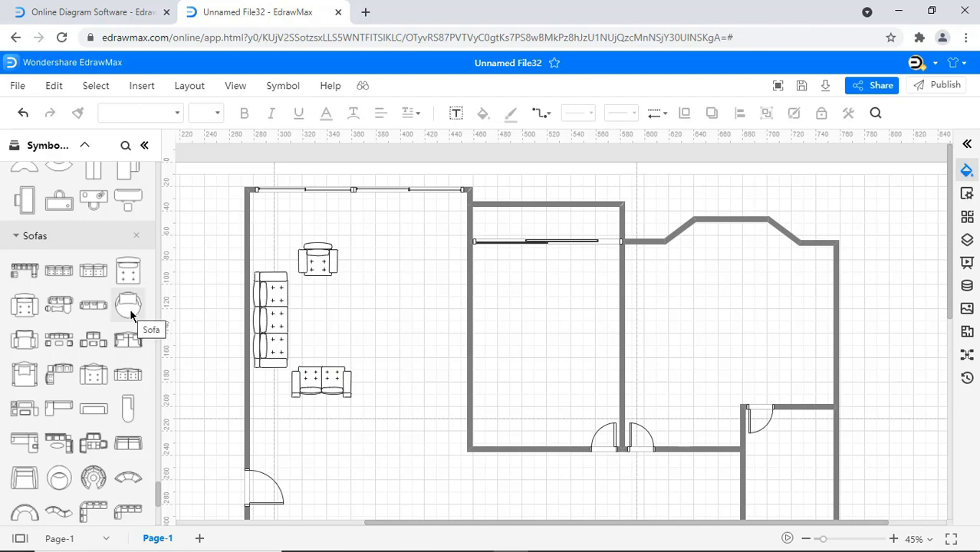
Place a small round armchair in the living room's upper left corner, and put a copy beside it below the top wall
{"action": "left_click_drag", "start_coordinate": [260, 279], "coordinate": [289, 229]}
{"action": "left_click_drag", "start_coordinate": [275, 219], "coordinate": [308, 205]}
{"action": "left_click", "coordinate": [317, 226]}
{"action": "left_click", "coordinate": [268, 219]}
{"action": "key", "text": "ctrl+c"}
{"action": "key", "text": "ctrl+v"}
{"action": "left_click_drag", "start_coordinate": [308, 216], "coordinate": [300, 203]}
{"action": "left_click", "coordinate": [362, 231]}
Place a television unit along the living room's right wall, opposite the three-seat sofa
{"action": "scroll", "coordinate": [126, 299], "scroll_direction": "down", "scroll_amount": 15}
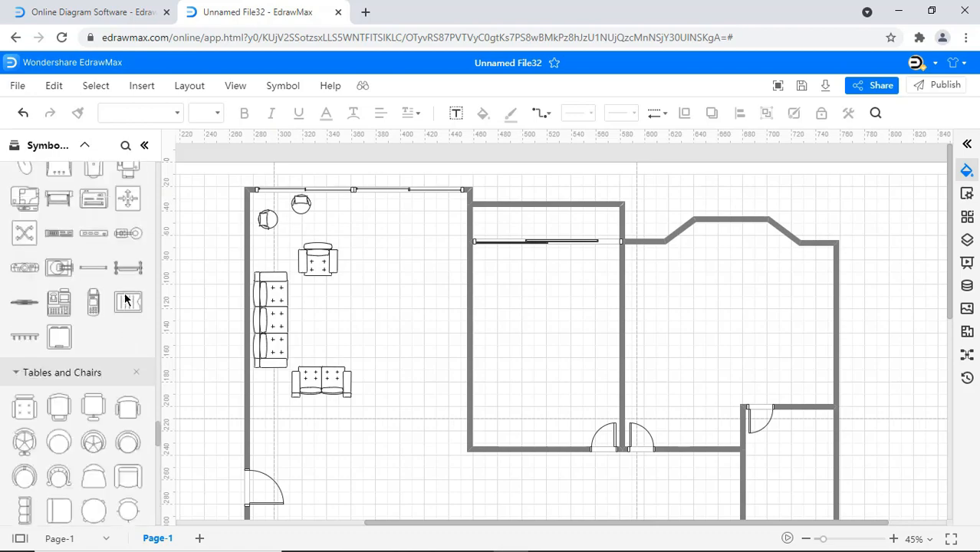
{"action": "scroll", "coordinate": [126, 299], "scroll_direction": "down", "scroll_amount": 10}
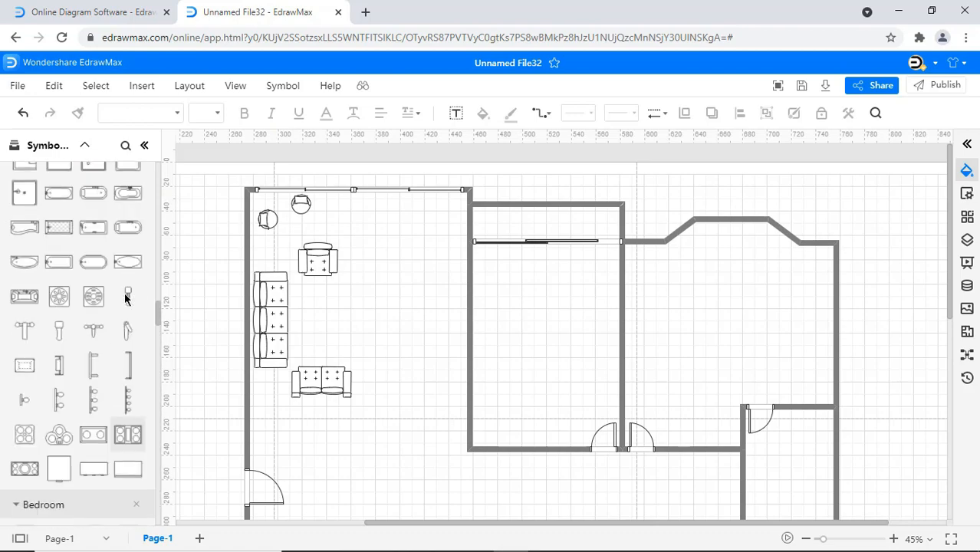
{"action": "left_click_drag", "start_coordinate": [60, 383], "coordinate": [454, 359]}
{"action": "left_click_drag", "start_coordinate": [464, 323], "coordinate": [461, 325]}
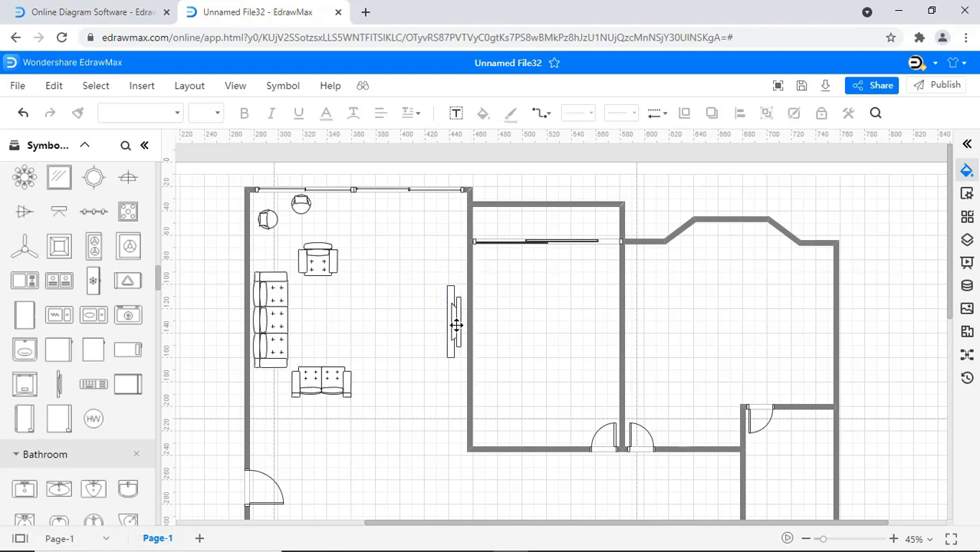
Set the television unit tight against the living room's right wall and place a copy at the middle bedroom's right wall
{"action": "left_click", "coordinate": [456, 325]}
{"action": "left_click", "coordinate": [509, 338]}
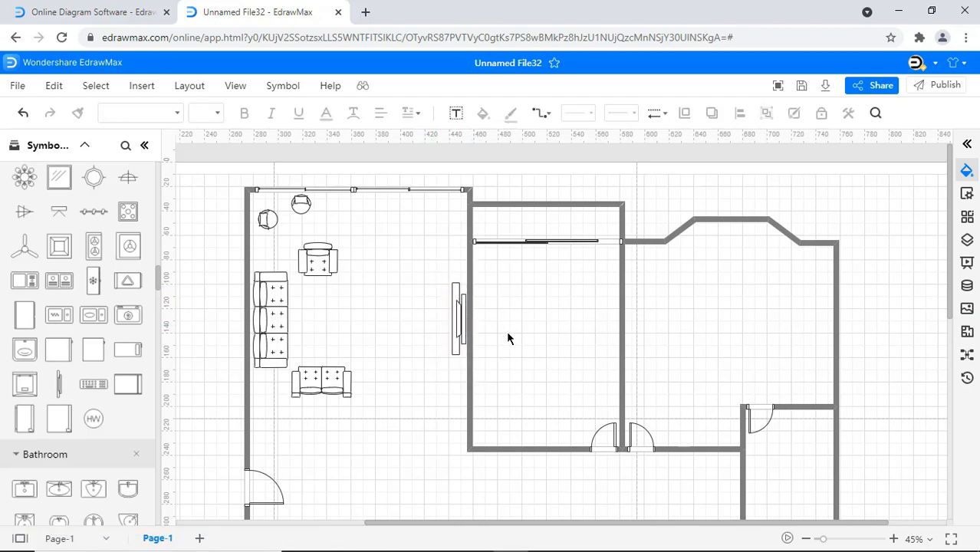
{"action": "left_click", "coordinate": [461, 322]}
{"action": "key", "text": "ctrl+c"}
{"action": "key", "text": "ctrl+v"}
{"action": "left_click_drag", "start_coordinate": [461, 325], "coordinate": [611, 319]}
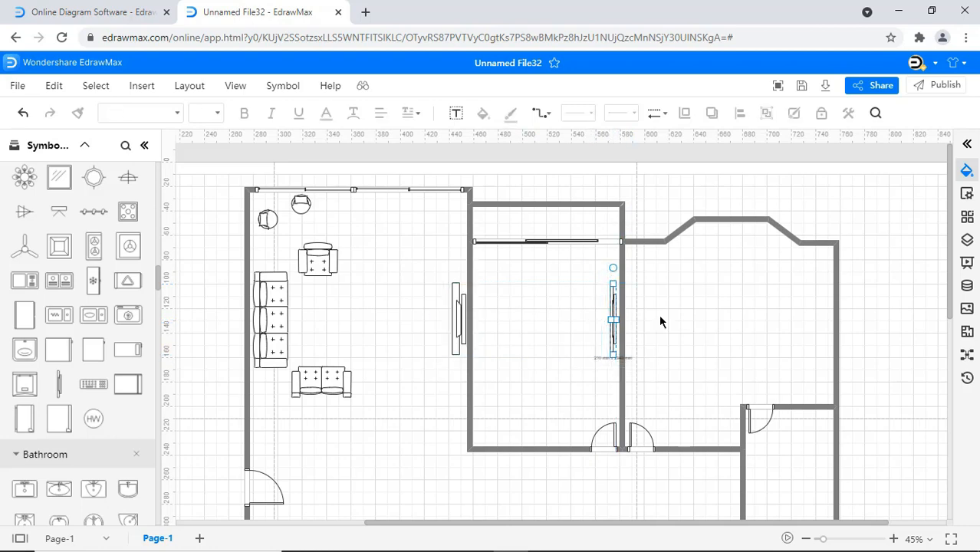
Nudge the copied television unit against the wall, and place another copy on the wall's other side, turned to face the right bedroom
{"action": "key", "text": "Right"}
{"action": "key", "text": "Right"}
{"action": "key", "text": "Right"}
{"action": "key", "text": "Right"}
{"action": "key", "text": "Right"}
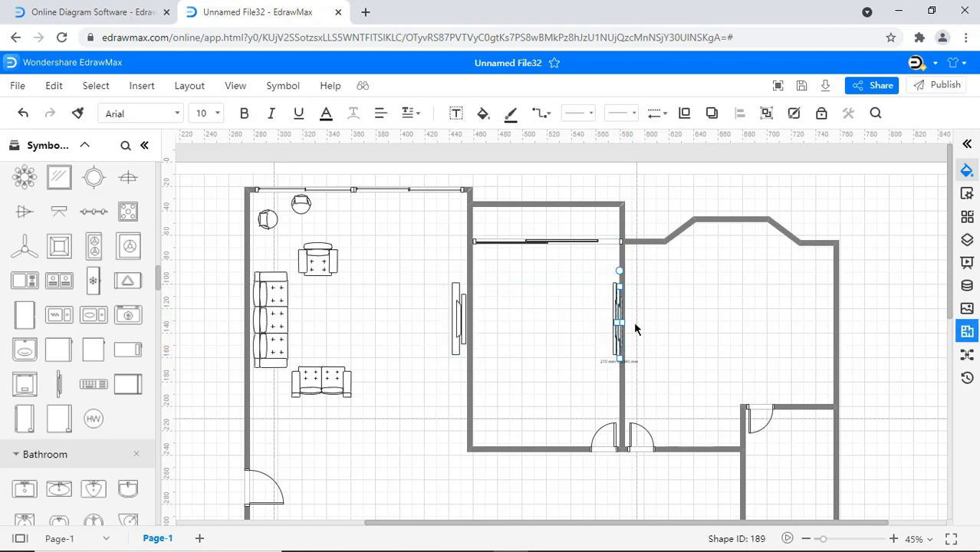
{"action": "left_click_drag", "start_coordinate": [619, 271], "coordinate": [631, 352]}
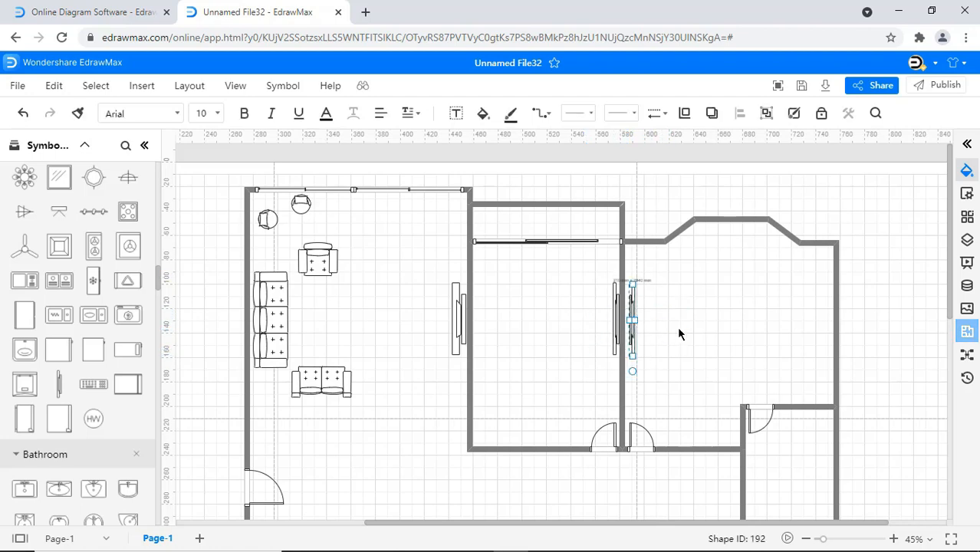
{"action": "left_click", "coordinate": [679, 334]}
Place a double bed from the Bedroom symbols in the middle bedroom, with its headboard against the left wall
{"action": "scroll", "coordinate": [100, 335], "scroll_direction": "down", "scroll_amount": 5}
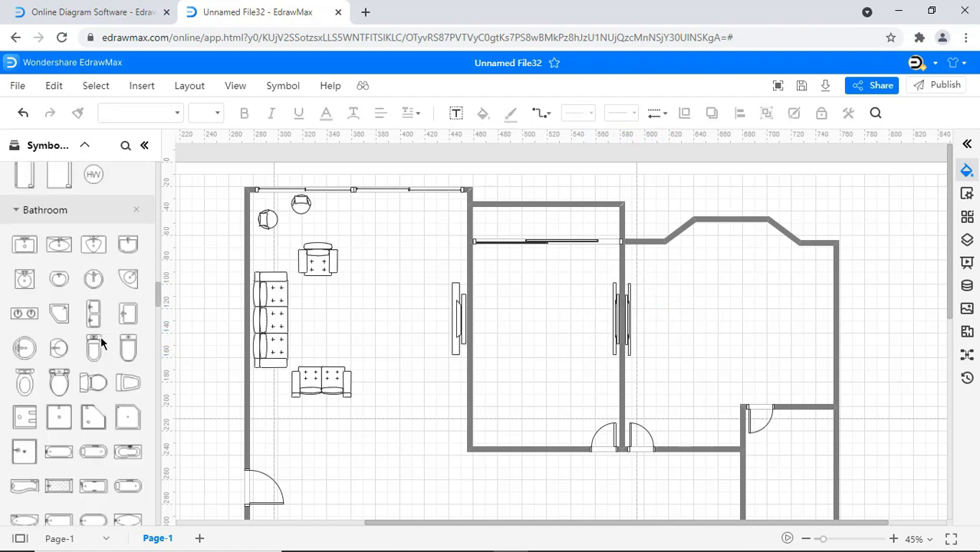
{"action": "scroll", "coordinate": [100, 336], "scroll_direction": "down", "scroll_amount": 10}
{"action": "left_click_drag", "start_coordinate": [100, 343], "coordinate": [503, 313]}
{"action": "left_click_drag", "start_coordinate": [524, 316], "coordinate": [513, 285]}
{"action": "left_click_drag", "start_coordinate": [516, 336], "coordinate": [527, 328]}
{"action": "left_click", "coordinate": [502, 371]}
Place a different double bed in the right bedroom, rotated and sized so its headboard meets the right outer wall
{"action": "left_click_drag", "start_coordinate": [28, 393], "coordinate": [711, 323]}
{"action": "left_click_drag", "start_coordinate": [711, 285], "coordinate": [746, 320]}
{"action": "left_click_drag", "start_coordinate": [691, 336], "coordinate": [735, 319]}
{"action": "left_click", "coordinate": [870, 357]}
{"action": "left_click", "coordinate": [796, 325]}
{"action": "left_click_drag", "start_coordinate": [783, 290], "coordinate": [783, 285]}
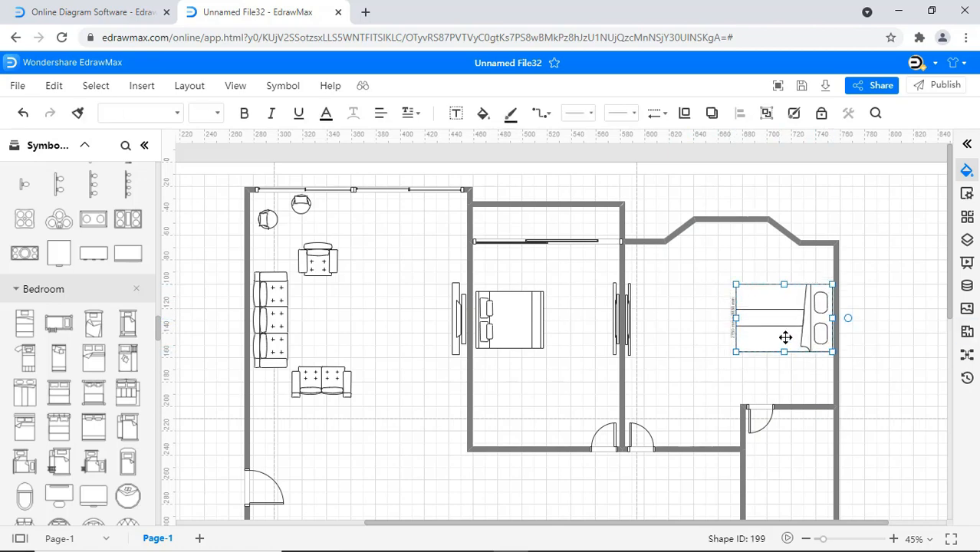
Place a wardrobe with hangers horizontally in the middle bedroom's lower left corner
{"action": "scroll", "coordinate": [131, 377], "scroll_direction": "down", "scroll_amount": 5}
{"action": "left_click_drag", "start_coordinate": [129, 376], "coordinate": [513, 414]}
{"action": "left_click_drag", "start_coordinate": [513, 380], "coordinate": [480, 411]}
{"action": "left_click_drag", "start_coordinate": [528, 411], "coordinate": [560, 411]}
{"action": "left_click_drag", "start_coordinate": [529, 405], "coordinate": [530, 394]}
Place a smaller upright wardrobe against the right bedroom's left wall, between the television unit and the door
{"action": "left_click_drag", "start_coordinate": [528, 404], "coordinate": [665, 382]}
{"action": "left_click_drag", "start_coordinate": [614, 382], "coordinate": [659, 336]}
{"action": "left_click_drag", "start_coordinate": [660, 381], "coordinate": [636, 382]}
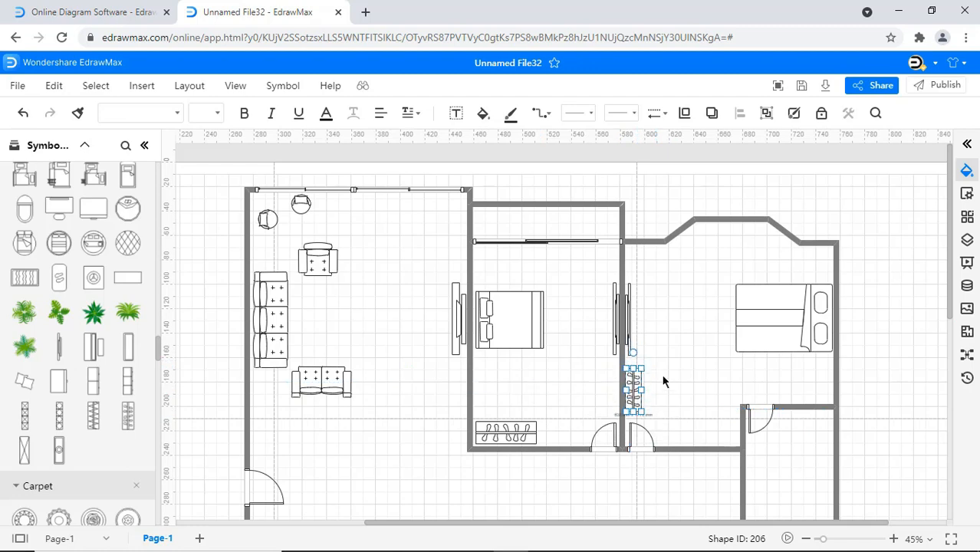
Place round bedside tables on both sides of the beds in the middle and right bedrooms
{"action": "scroll", "coordinate": [144, 427], "scroll_direction": "down", "scroll_amount": 10}
{"action": "left_click_drag", "start_coordinate": [128, 296], "coordinate": [483, 274]}
{"action": "left_click", "coordinate": [533, 360]}
{"action": "key", "text": "ctrl+v"}
{"action": "left_click_drag", "start_coordinate": [491, 371], "coordinate": [823, 268]}
{"action": "left_click", "coordinate": [865, 299]}
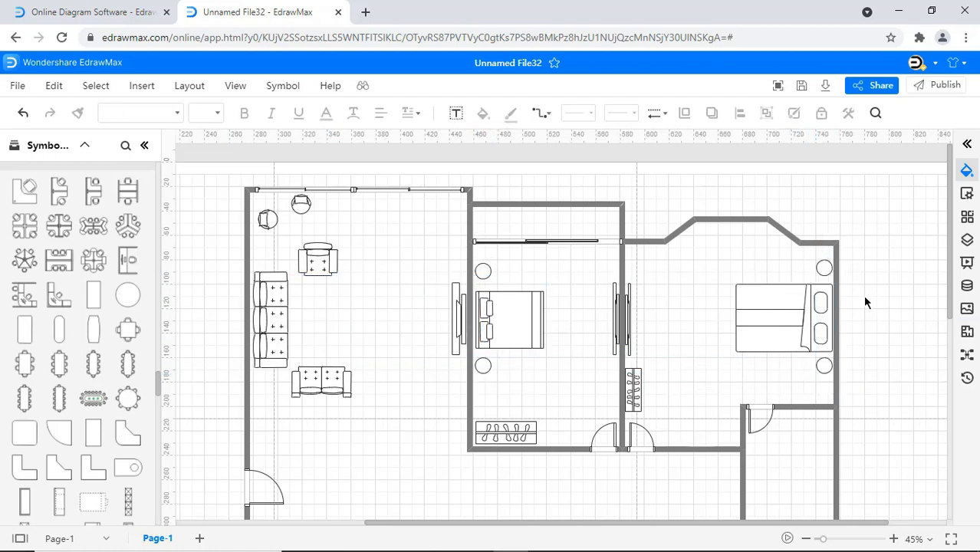
Place a round armchair from Tables and Chairs in the right bedroom's bay window and put a copy beside it
{"action": "scroll", "coordinate": [77, 345], "scroll_direction": "down", "scroll_amount": 10}
{"action": "left_click_drag", "start_coordinate": [96, 400], "coordinate": [761, 262]}
{"action": "key", "text": "ctrl+c"}
{"action": "key", "text": "ctrl+v"}
{"action": "left_click", "coordinate": [686, 313]}
{"action": "left_click", "coordinate": [704, 256]}
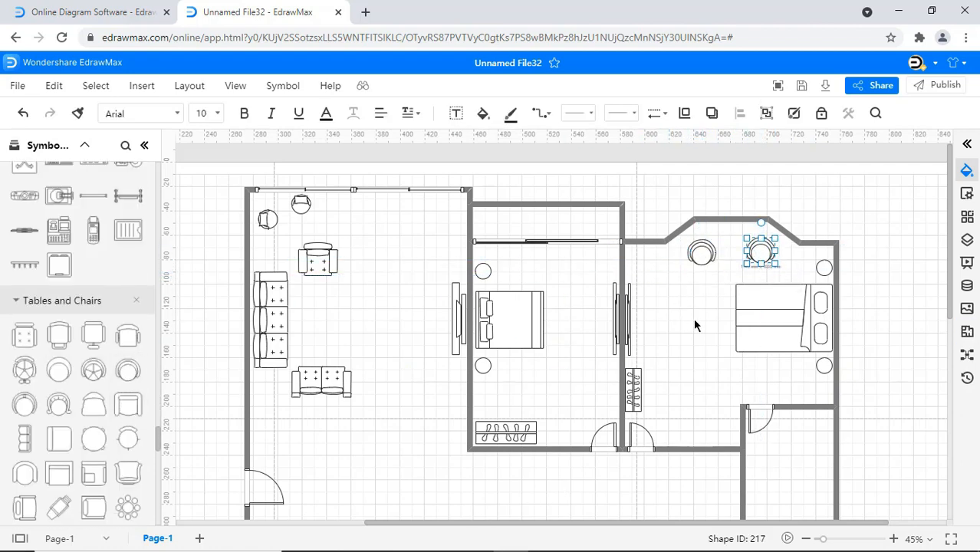
{"action": "left_click", "coordinate": [693, 317]}
Place a washbasin on the small bathroom's upper wall, and a shower tray enlarged to fill its lower left corner
{"action": "scroll", "coordinate": [112, 342], "scroll_direction": "down", "scroll_amount": 15}
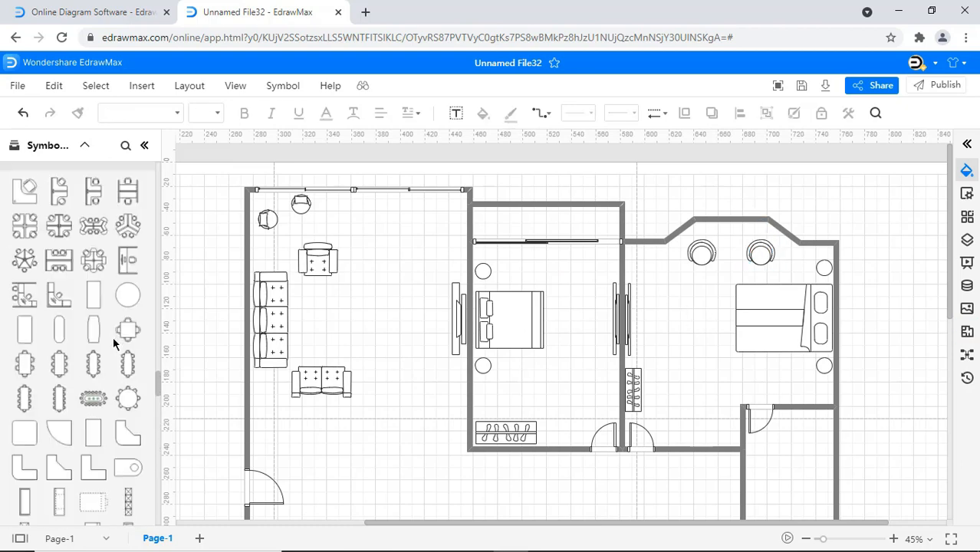
{"action": "left_click_drag", "start_coordinate": [65, 203], "coordinate": [803, 424]}
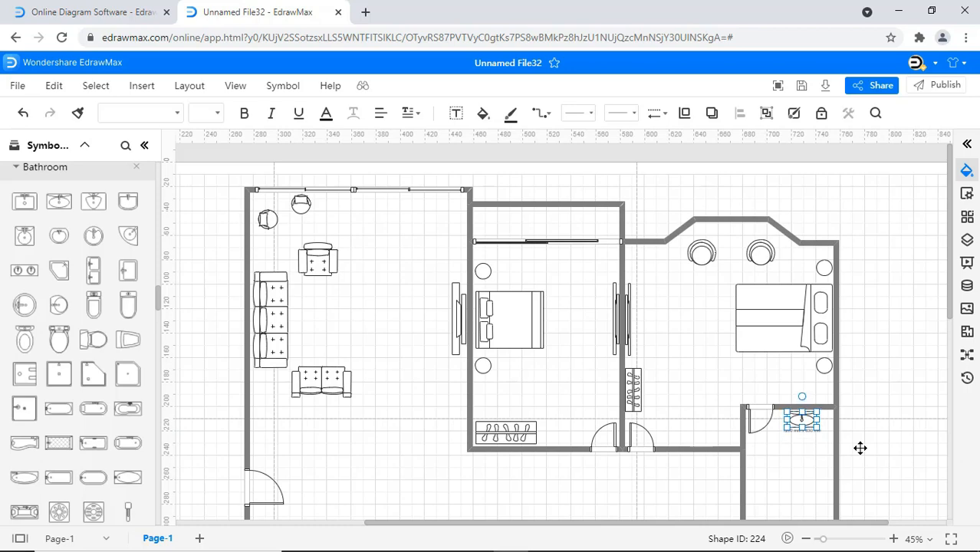
{"action": "left_click", "coordinate": [568, 485]}
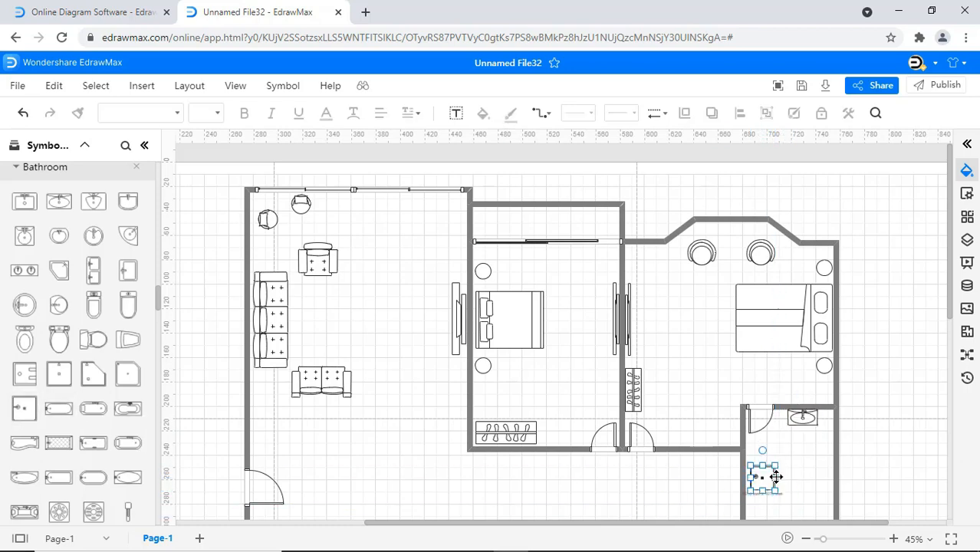
{"action": "scroll", "coordinate": [780, 477], "scroll_direction": "down", "scroll_amount": 1}
{"action": "left_click_drag", "start_coordinate": [775, 419], "coordinate": [794, 397]}
{"action": "left_click", "coordinate": [831, 440]}
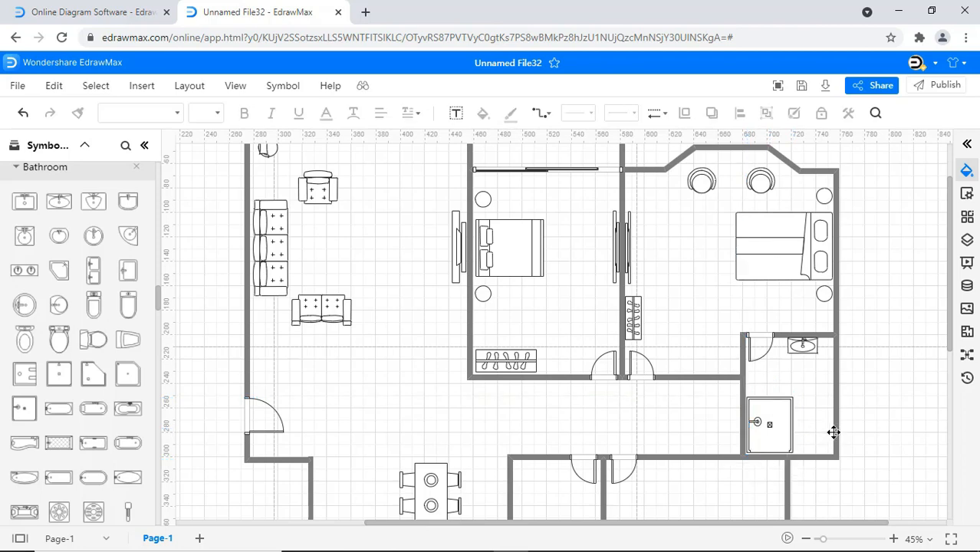
Place a toilet in the small bathroom's lower right corner, with its back against the lower wall
{"action": "mouse_move", "coordinate": [817, 434]}
{"action": "left_mouse_down"}
{"action": "mouse_move", "coordinate": [798, 458]}
{"action": "mouse_move", "coordinate": [829, 432]}
{"action": "left_mouse_up"}
{"action": "mouse_move", "coordinate": [818, 422]}
{"action": "left_mouse_down"}
{"action": "mouse_move", "coordinate": [817, 414]}
{"action": "mouse_move", "coordinate": [812, 436]}
{"action": "left_mouse_up"}
{"action": "left_click", "coordinate": [862, 437]}
Place a bathtub horizontally in the lower right corner of the larger bathroom beside the kitchen
{"action": "scroll", "coordinate": [863, 439], "scroll_direction": "down", "scroll_amount": 2}
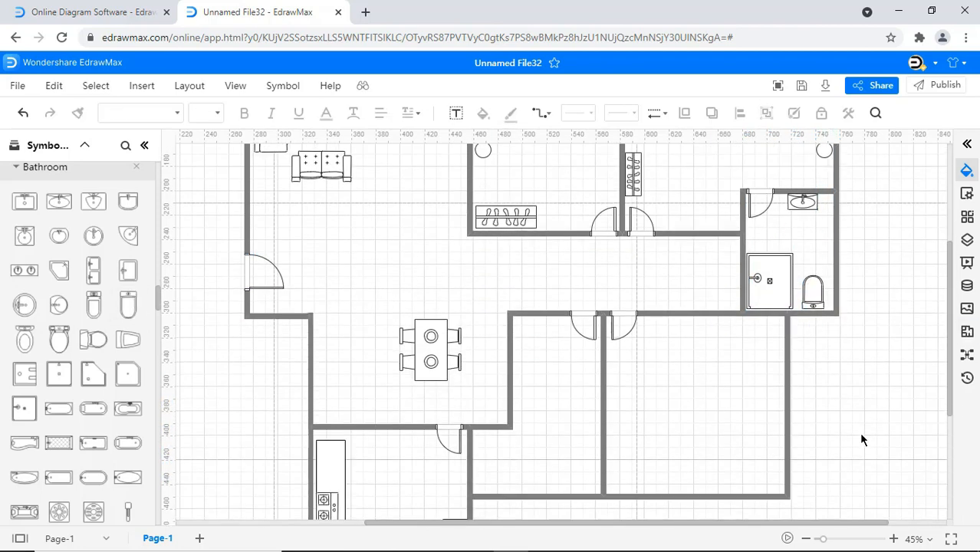
{"action": "left_click_drag", "start_coordinate": [131, 411], "coordinate": [559, 465]}
{"action": "left_click", "coordinate": [557, 423]}
{"action": "left_click", "coordinate": [545, 451]}
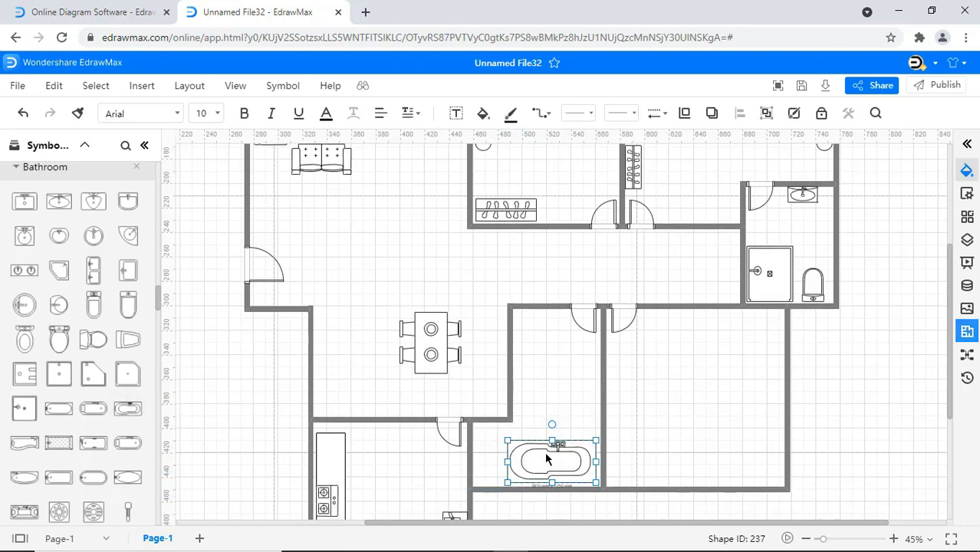
Place a double washbasin on the larger bathroom's left wall and a toilet directly below it, facing into the room
{"action": "left_click_drag", "start_coordinate": [93, 271], "coordinate": [339, 330]}
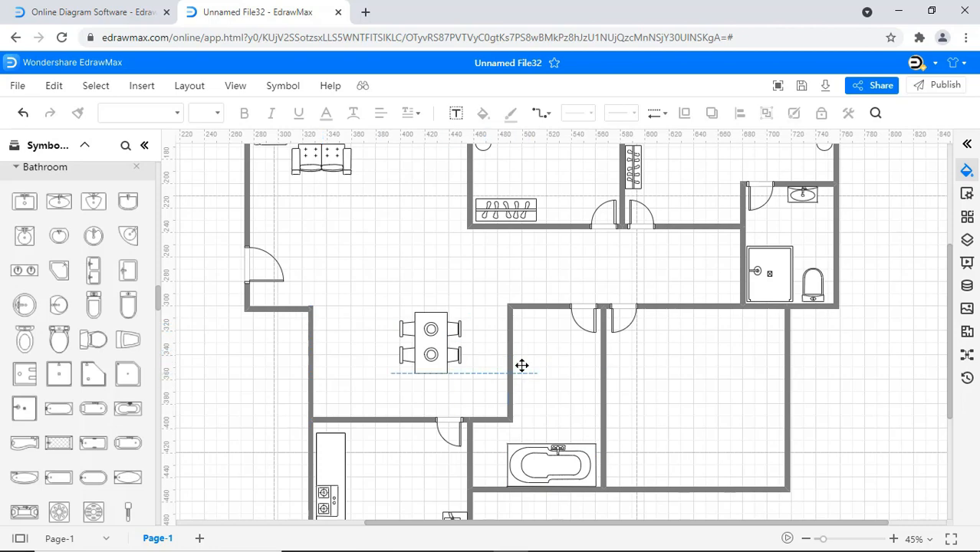
{"action": "mouse_move", "coordinate": [521, 365]}
{"action": "left_mouse_down"}
{"action": "mouse_move", "coordinate": [554, 389]}
{"action": "mouse_move", "coordinate": [529, 378]}
{"action": "left_mouse_up"}
{"action": "left_click", "coordinate": [549, 386]}
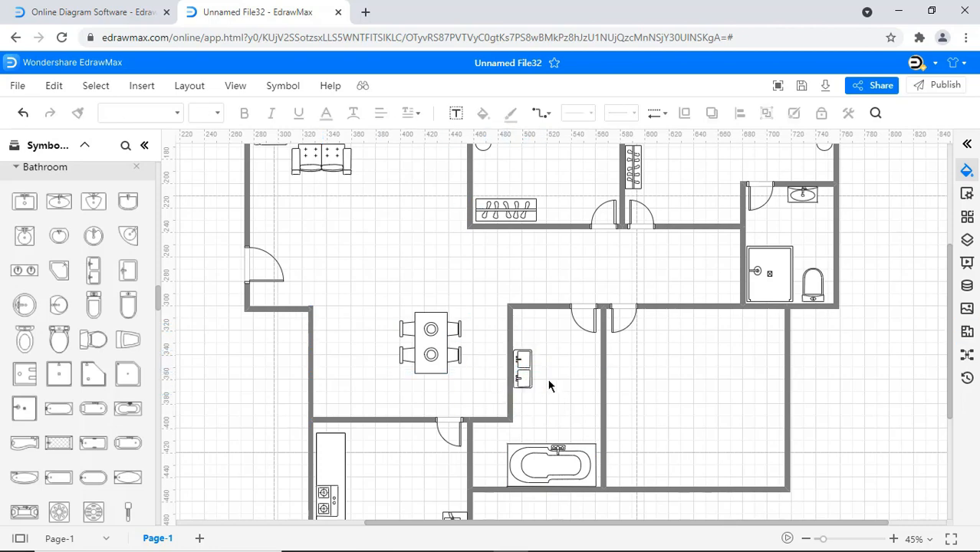
{"action": "left_click", "coordinate": [524, 405]}
{"action": "mouse_move", "coordinate": [536, 403]}
{"action": "left_mouse_down"}
{"action": "mouse_move", "coordinate": [523, 421]}
{"action": "mouse_move", "coordinate": [542, 408]}
{"action": "left_mouse_up"}
{"action": "left_click", "coordinate": [545, 411]}
{"action": "left_click", "coordinate": [526, 409]}
{"action": "left_click", "coordinate": [565, 415]}
Place a towel rail on the wall left of the bathtub and a rotated copy on the larger bathroom's upper wall
{"action": "scroll", "coordinate": [142, 394], "scroll_direction": "down", "scroll_amount": 3}
{"action": "left_click_drag", "start_coordinate": [128, 437], "coordinate": [377, 450]}
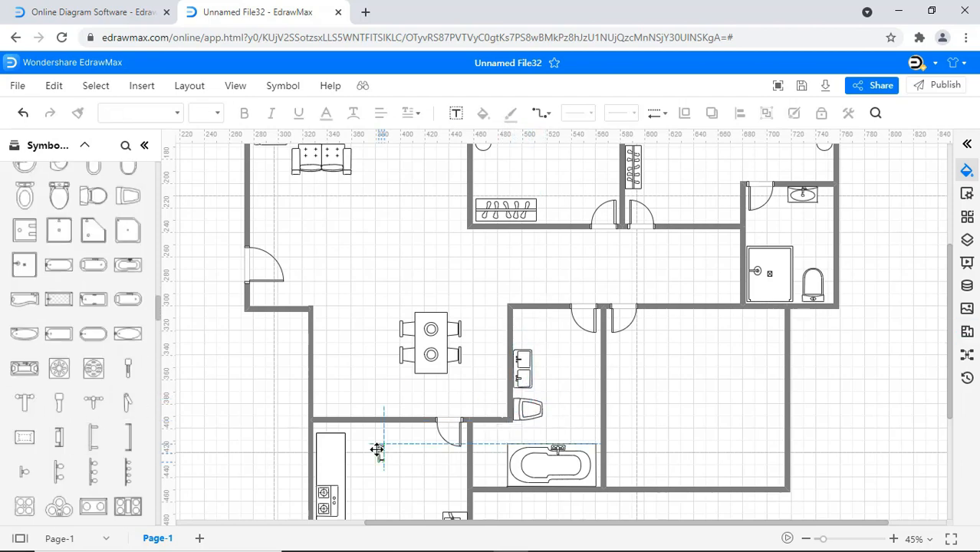
{"action": "left_click_drag", "start_coordinate": [478, 453], "coordinate": [479, 461]}
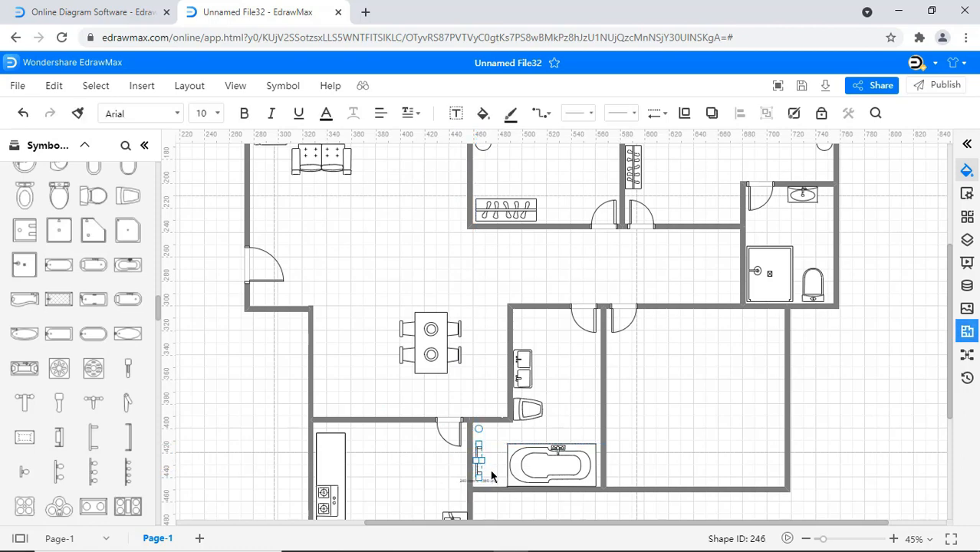
{"action": "left_click", "coordinate": [496, 465]}
{"action": "left_click", "coordinate": [478, 475]}
{"action": "key", "text": "ctrl+d"}
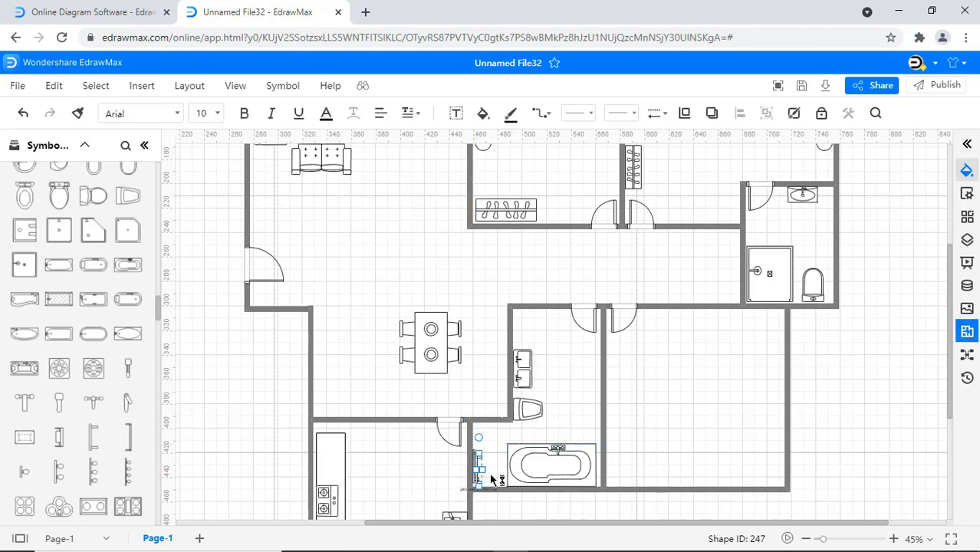
{"action": "left_click_drag", "start_coordinate": [479, 460], "coordinate": [540, 313]}
{"action": "left_click", "coordinate": [549, 343]}
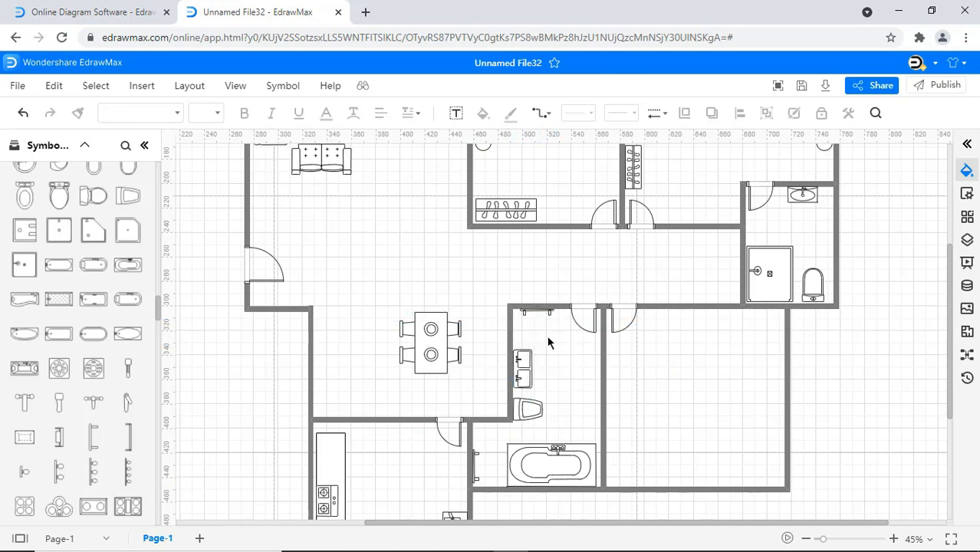
Place a round table with two chairs, slightly enlarged, in the lower left corner of the room right of the larger bathroom
{"action": "scroll", "coordinate": [102, 349], "scroll_direction": "down", "scroll_amount": 15}
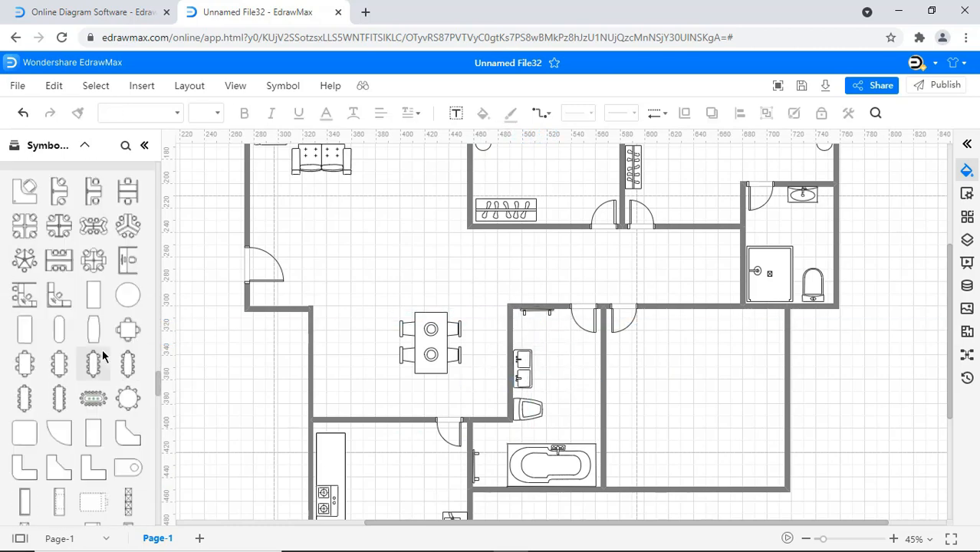
{"action": "scroll", "coordinate": [103, 352], "scroll_direction": "down", "scroll_amount": 10}
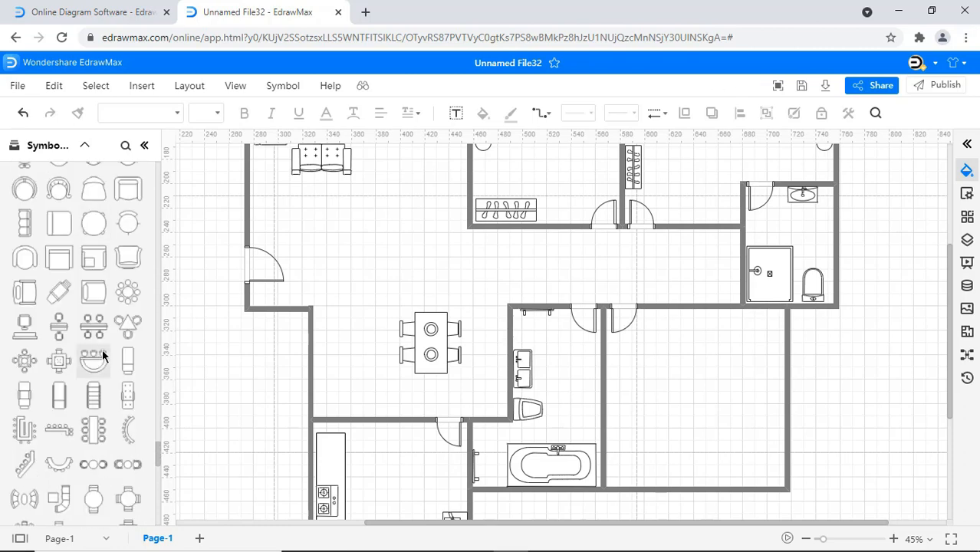
{"action": "left_click_drag", "start_coordinate": [94, 354], "coordinate": [672, 435]}
{"action": "left_click_drag", "start_coordinate": [642, 436], "coordinate": [630, 449]}
{"action": "left_click", "coordinate": [675, 446]}
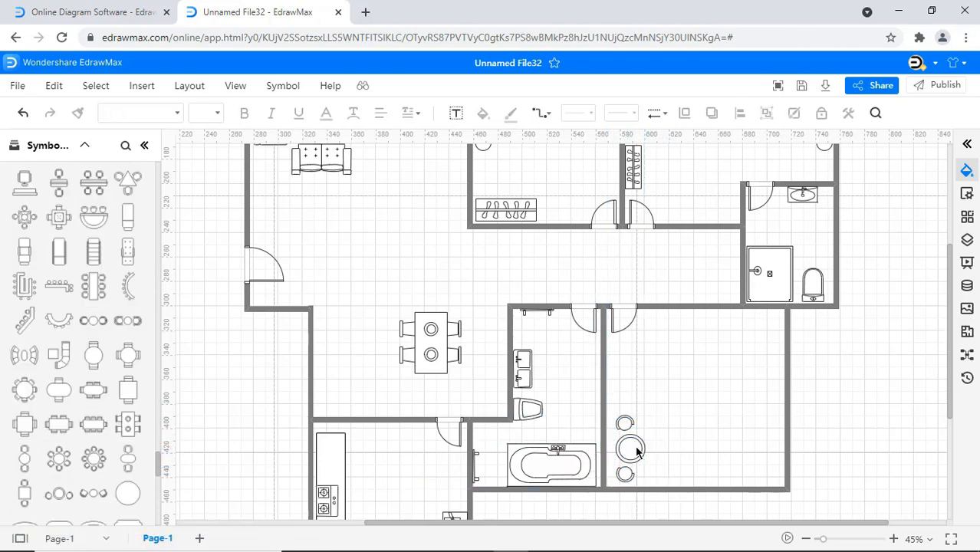
{"action": "left_click", "coordinate": [638, 451]}
{"action": "left_click_drag", "start_coordinate": [645, 415], "coordinate": [651, 401]}
{"action": "left_click", "coordinate": [679, 427]}
Place a desk with a lamp and chair in the same room's lower right area, rotated upright with the chair toward the right wall
{"action": "scroll", "coordinate": [126, 350], "scroll_direction": "down", "scroll_amount": 3}
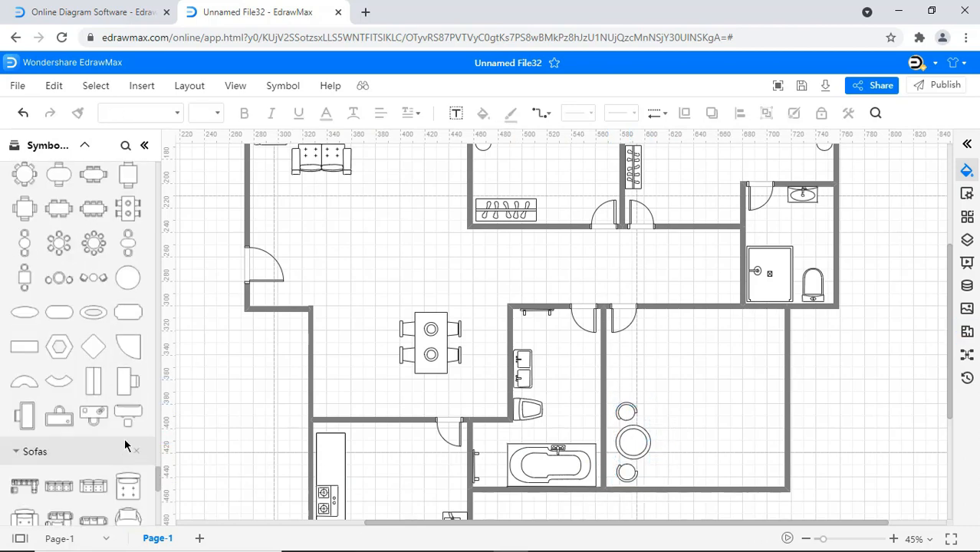
{"action": "left_click_drag", "start_coordinate": [94, 416], "coordinate": [697, 434]}
{"action": "left_click_drag", "start_coordinate": [696, 407], "coordinate": [669, 432]}
{"action": "left_click_drag", "start_coordinate": [685, 417], "coordinate": [736, 448]}
{"action": "left_click", "coordinate": [699, 386]}
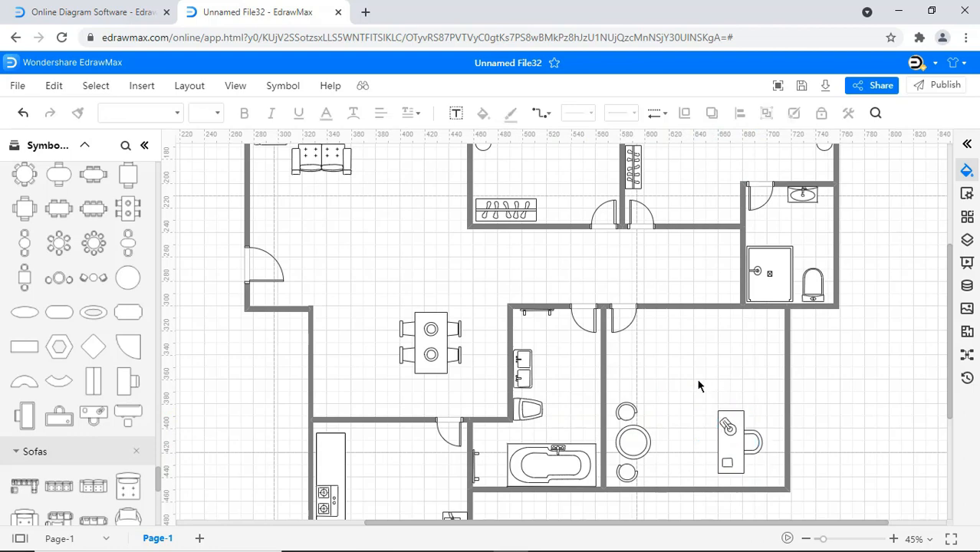
Place a storage cabinet from the Bedroom symbols horizontally along the upper wall of the room with the desk
{"action": "scroll", "coordinate": [142, 321], "scroll_direction": "up", "scroll_amount": 15}
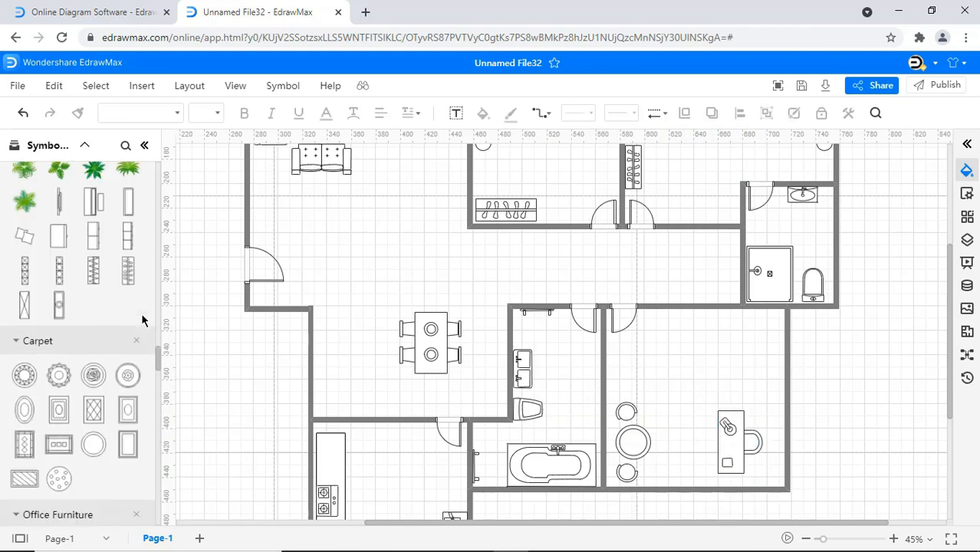
{"action": "scroll", "coordinate": [141, 321], "scroll_direction": "up", "scroll_amount": 2}
{"action": "left_click_drag", "start_coordinate": [119, 360], "coordinate": [657, 354]}
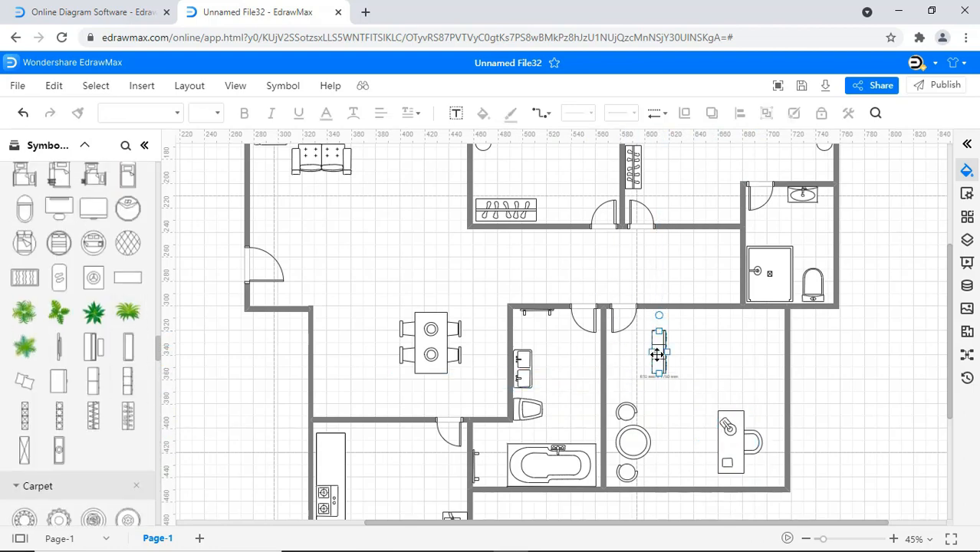
{"action": "left_click_drag", "start_coordinate": [659, 315], "coordinate": [684, 336]}
{"action": "left_click_drag", "start_coordinate": [682, 348], "coordinate": [709, 319]}
{"action": "left_click", "coordinate": [713, 363]}
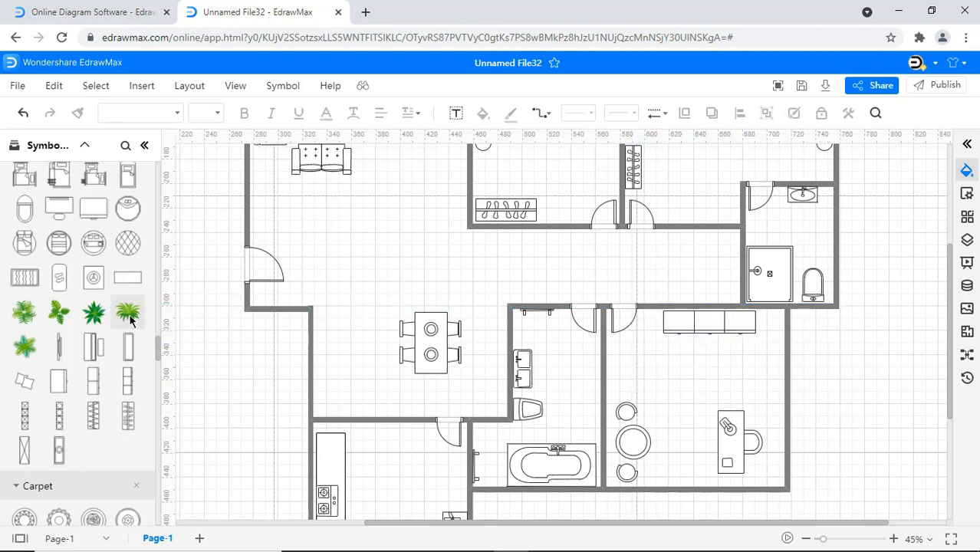
Add a plant to the dining area's lower right corner, two to the living room's upper right corner and one to the right bedroom
{"action": "left_click_drag", "start_coordinate": [488, 400], "coordinate": [487, 400]}
{"action": "scroll", "coordinate": [414, 376], "scroll_direction": "up", "scroll_amount": 3}
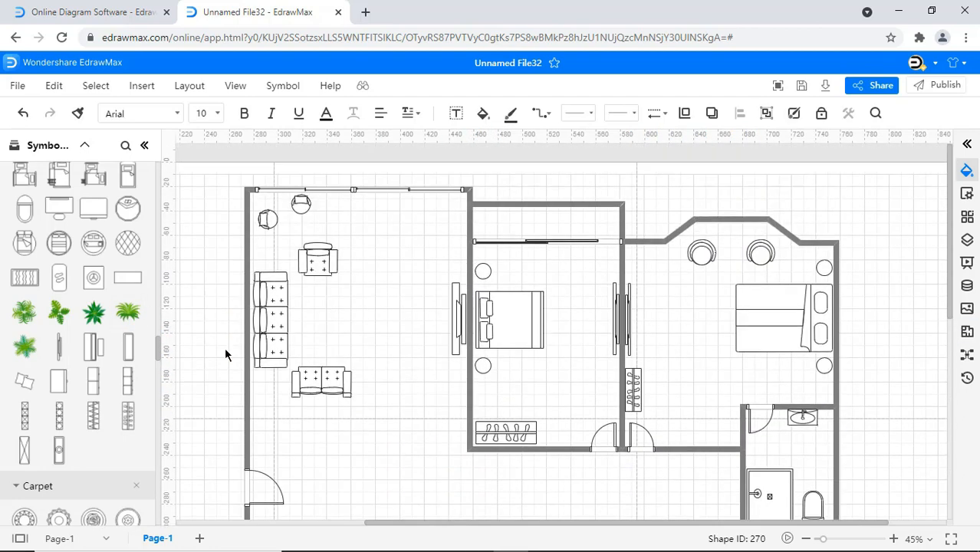
{"action": "left_click_drag", "start_coordinate": [93, 313], "coordinate": [451, 213]}
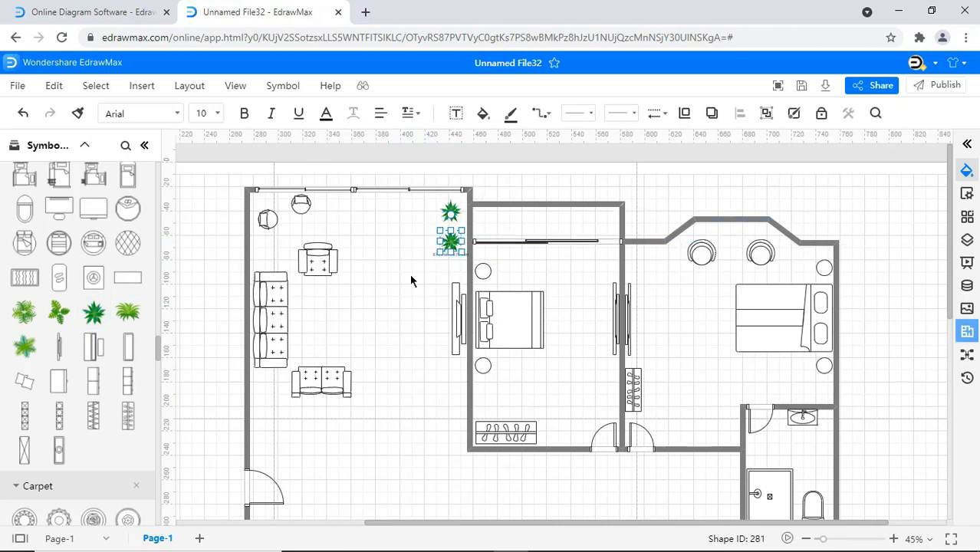
{"action": "left_click_drag", "start_coordinate": [93, 313], "coordinate": [643, 265]}
{"action": "left_click", "coordinate": [867, 343]}
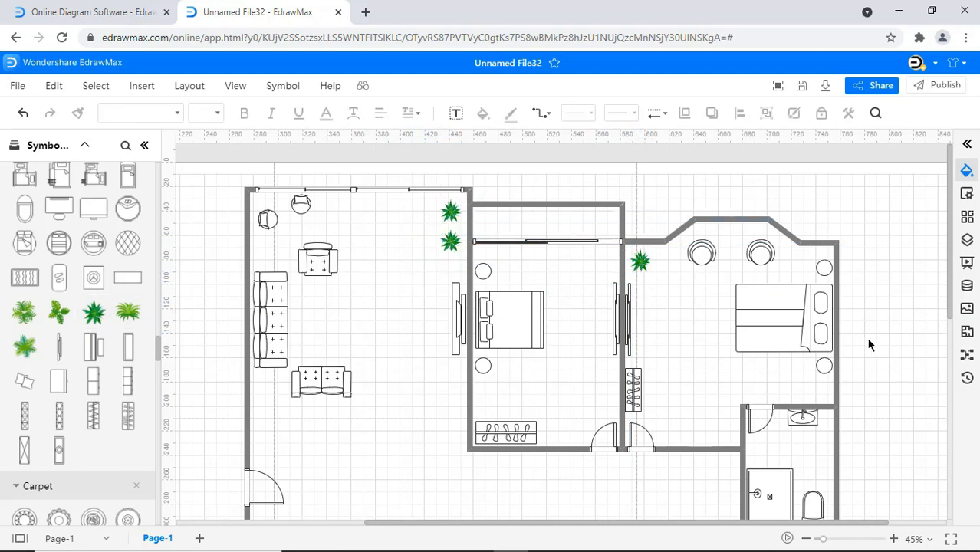
Show the whole page and fit the page size to the drawing
{"action": "scroll", "coordinate": [868, 345], "scroll_direction": "down", "scroll_amount": 4}
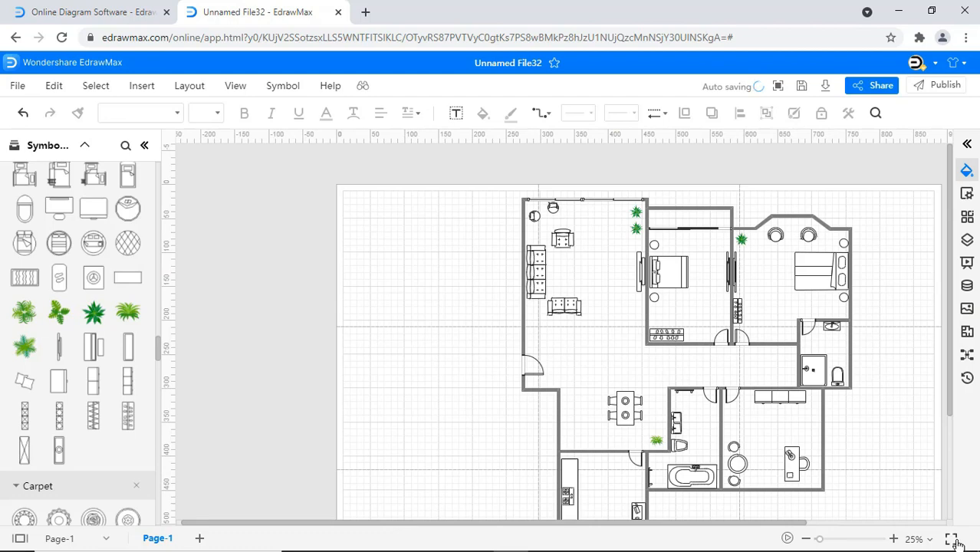
{"action": "left_click", "coordinate": [952, 540]}
{"action": "right_click", "coordinate": [776, 328]}
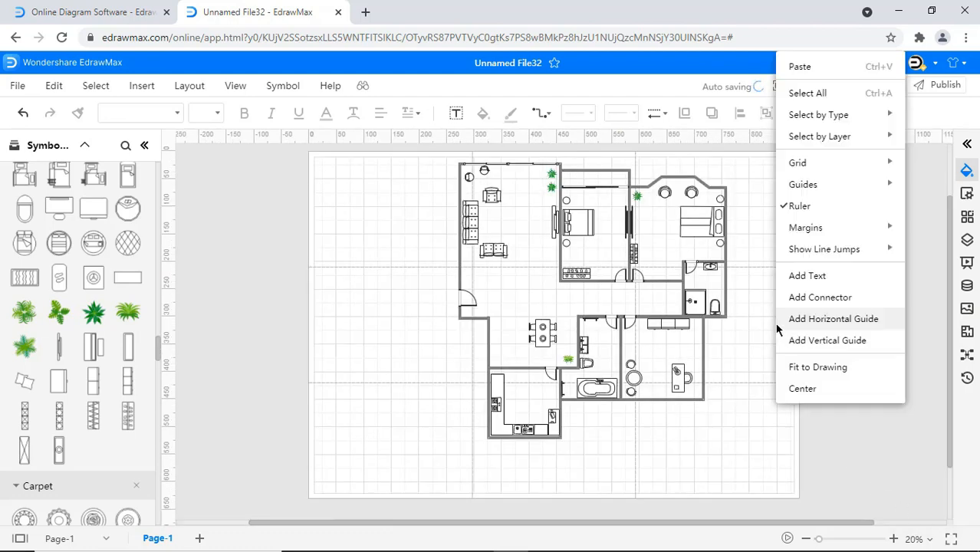
{"action": "left_click", "coordinate": [802, 370]}
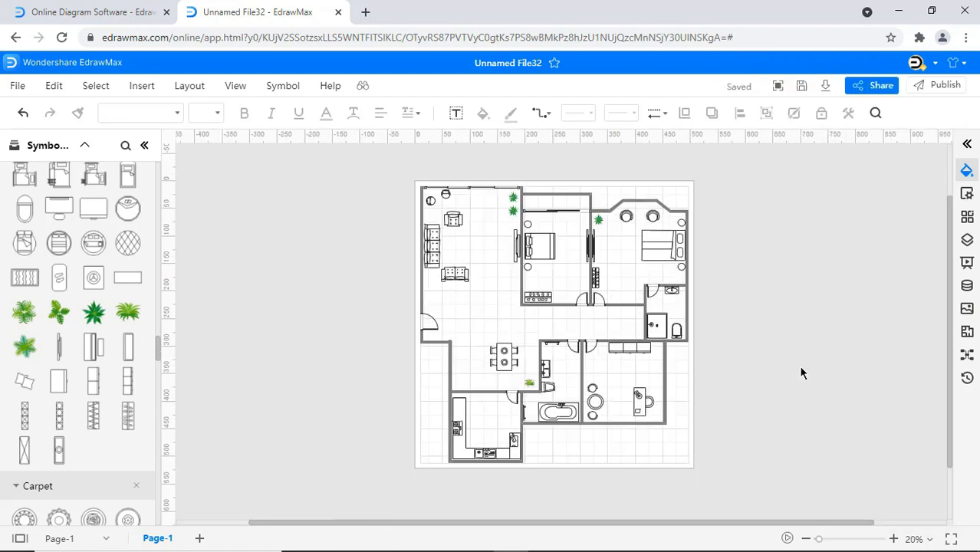
Fill the living room sofas and armchair with orange and the dining table set with amber
{"action": "left_click", "coordinate": [431, 244]}
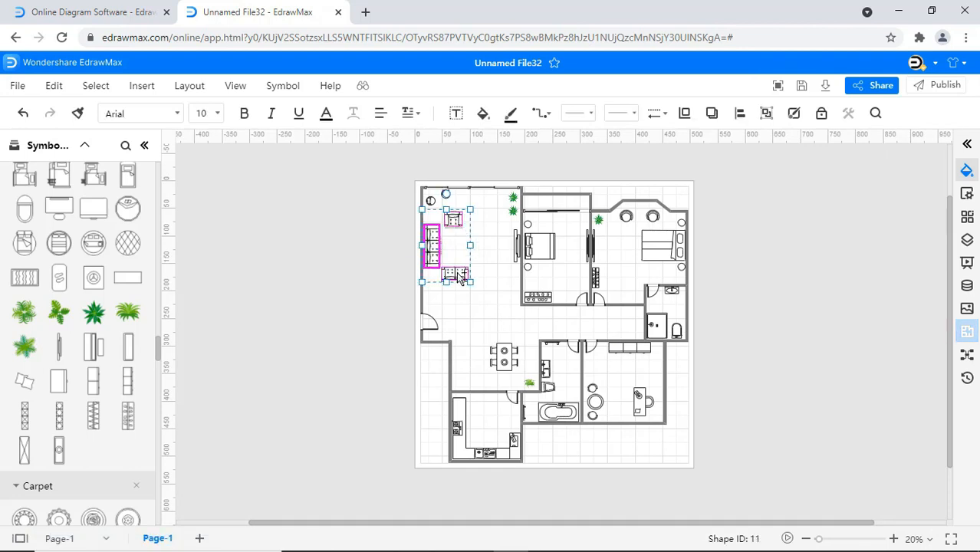
{"action": "left_click", "coordinate": [483, 114]}
{"action": "left_click", "coordinate": [549, 164]}
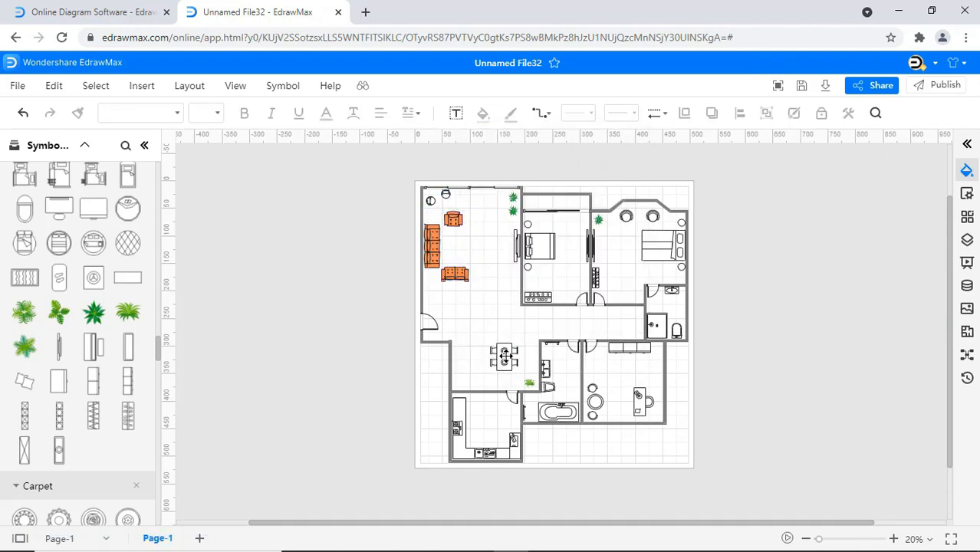
{"action": "left_click", "coordinate": [504, 371]}
{"action": "left_click", "coordinate": [483, 115]}
{"action": "left_click", "coordinate": [519, 290]}
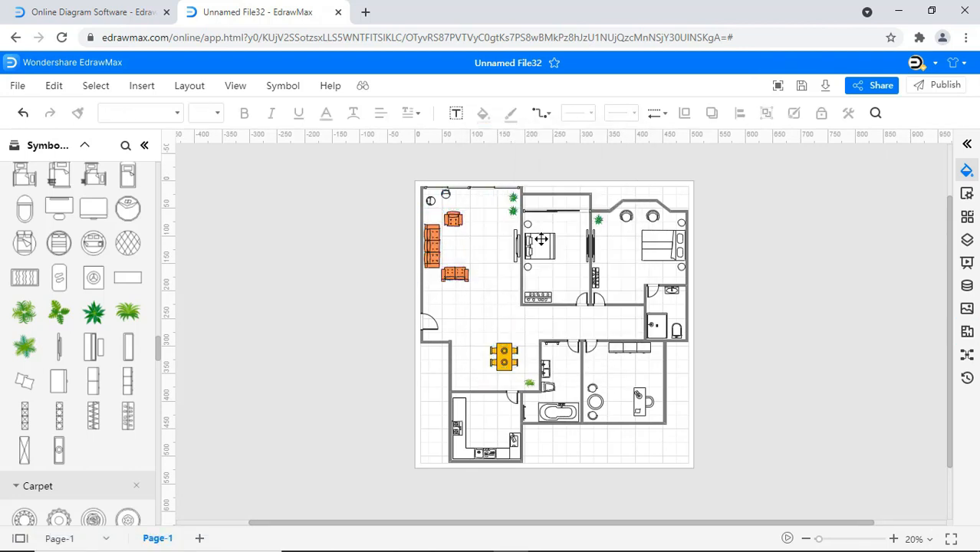
Fill the middle bedroom's bed with blue and the right bedroom's bed with light cream
{"action": "left_click", "coordinate": [540, 245]}
{"action": "left_click", "coordinate": [483, 114]}
{"action": "left_click", "coordinate": [548, 164]}
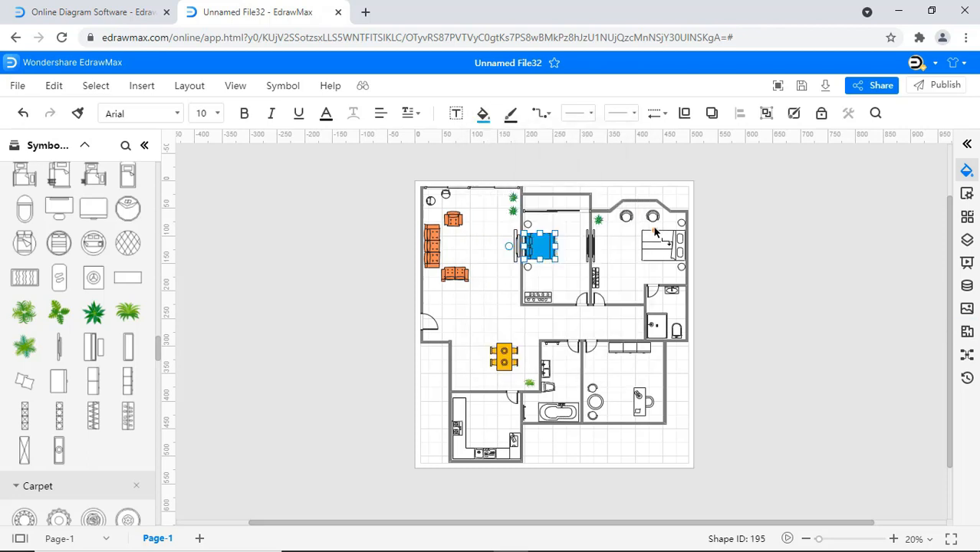
{"action": "left_click", "coordinate": [487, 116]}
{"action": "left_click", "coordinate": [563, 167]}
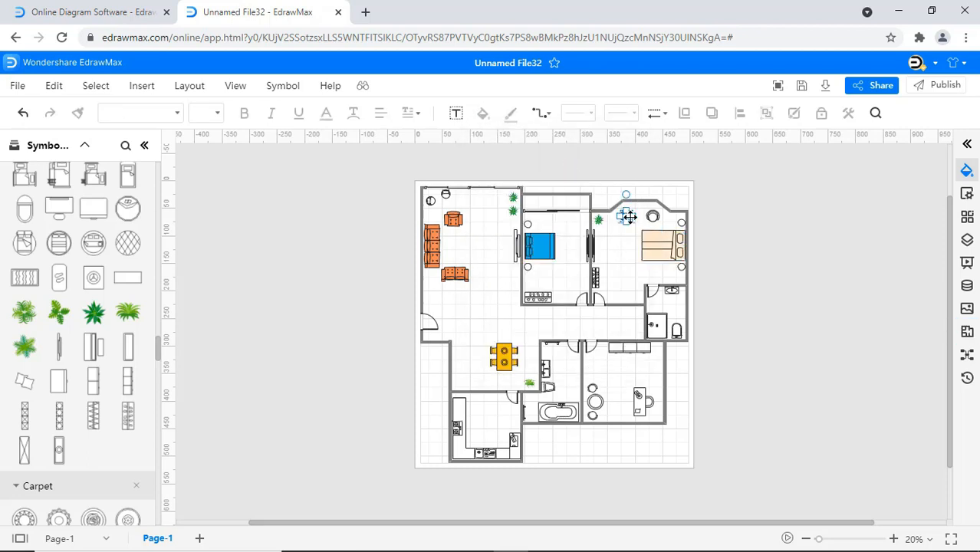
Fill the two round chairs in the right bedroom and the two in the living room's upper left corner with red
{"action": "left_click", "coordinate": [651, 217]}
{"action": "left_click", "coordinate": [483, 113]}
{"action": "left_click", "coordinate": [563, 165]}
{"action": "left_click", "coordinate": [618, 247]}
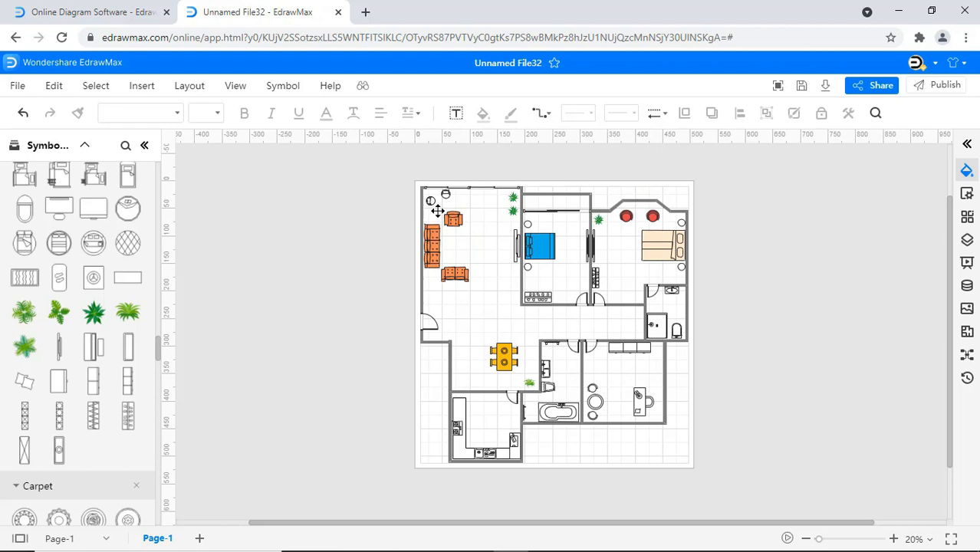
{"action": "left_click", "coordinate": [436, 211]}
{"action": "left_click", "coordinate": [484, 114]}
{"action": "left_click", "coordinate": [563, 166]}
{"action": "left_click", "coordinate": [590, 234]}
Fill the right bedroom's bedside tables with light cream and the middle bedroom's bedside tables with blue
{"action": "left_click", "coordinate": [681, 223]}
{"action": "left_click", "coordinate": [483, 113]}
{"action": "left_click", "coordinate": [529, 225]}
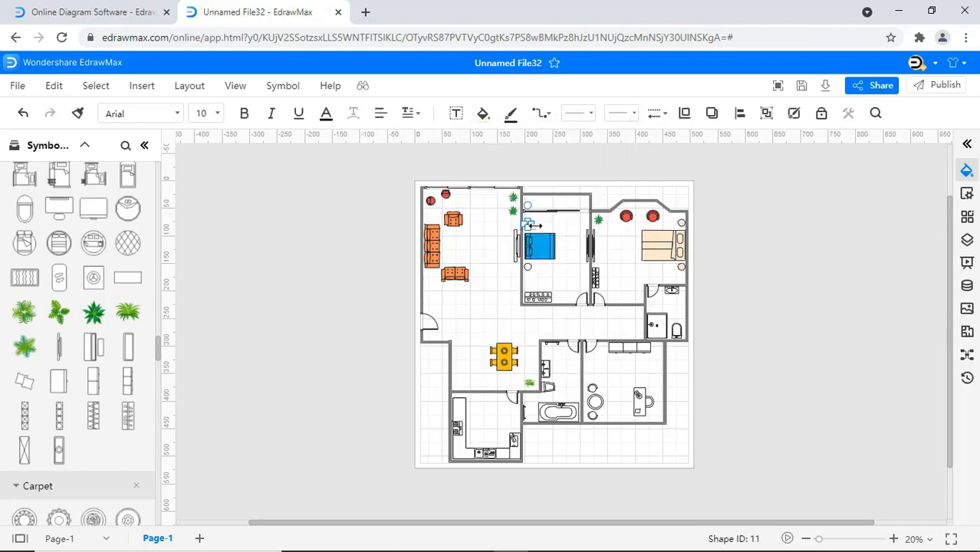
{"action": "left_click", "coordinate": [484, 115]}
{"action": "left_click", "coordinate": [518, 165]}
Fill the wardrobes in the middle and right bedrooms with dark yellow
{"action": "left_click", "coordinate": [547, 297]}
{"action": "left_click", "coordinate": [596, 279], "text": "ctrl"}
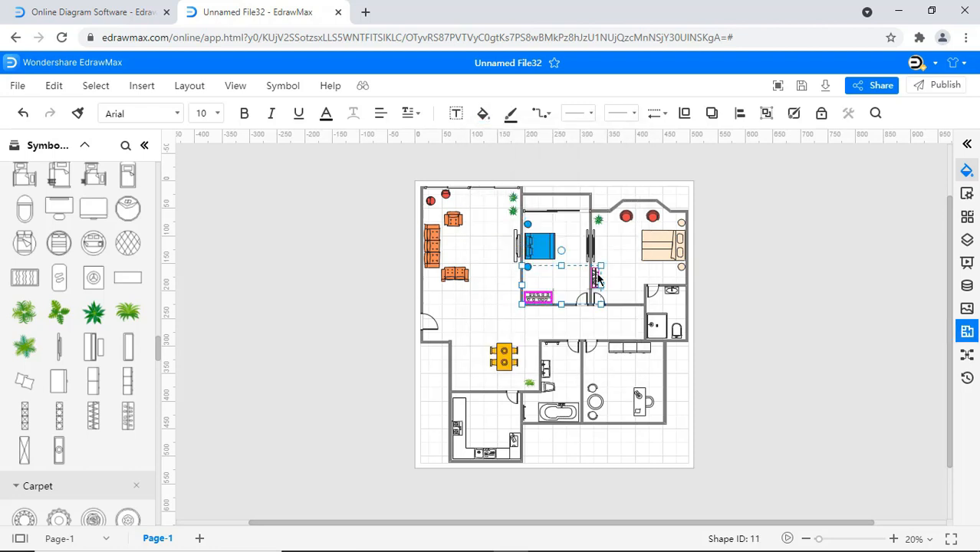
{"action": "left_click", "coordinate": [489, 119]}
{"action": "left_click", "coordinate": [563, 164]}
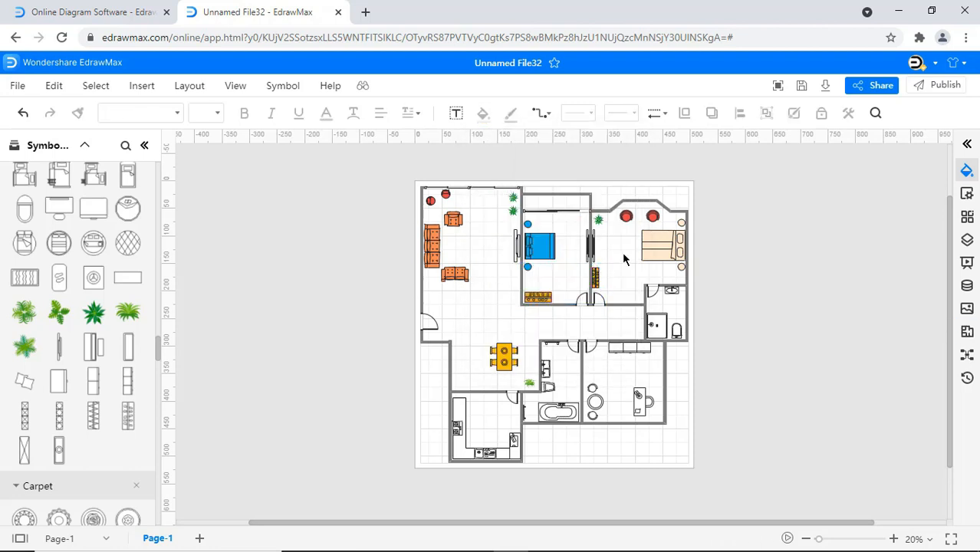
Fill the study's storage cabinet with grey and its desk set with light peach
{"action": "left_click", "coordinate": [625, 345]}
{"action": "left_click", "coordinate": [484, 114]}
{"action": "left_click", "coordinate": [549, 188]}
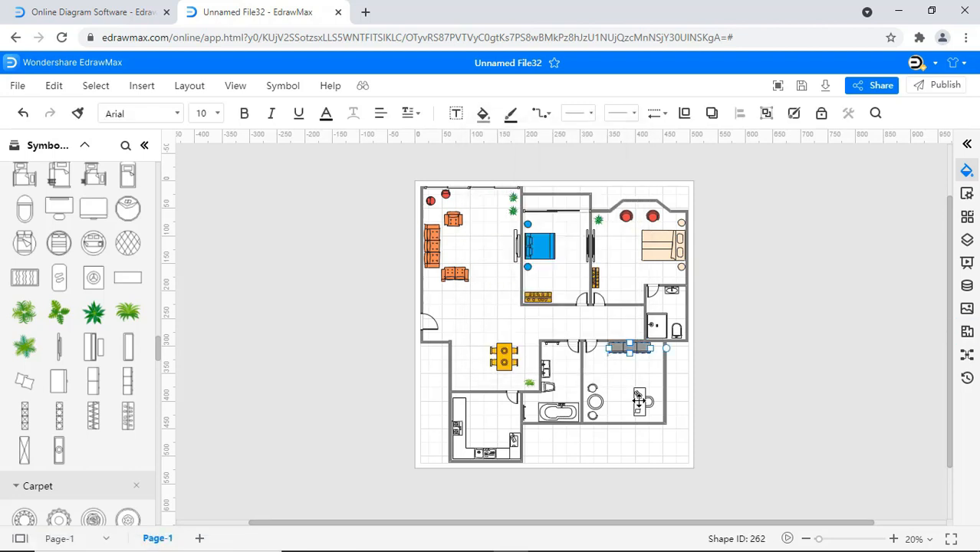
{"action": "left_click", "coordinate": [485, 117]}
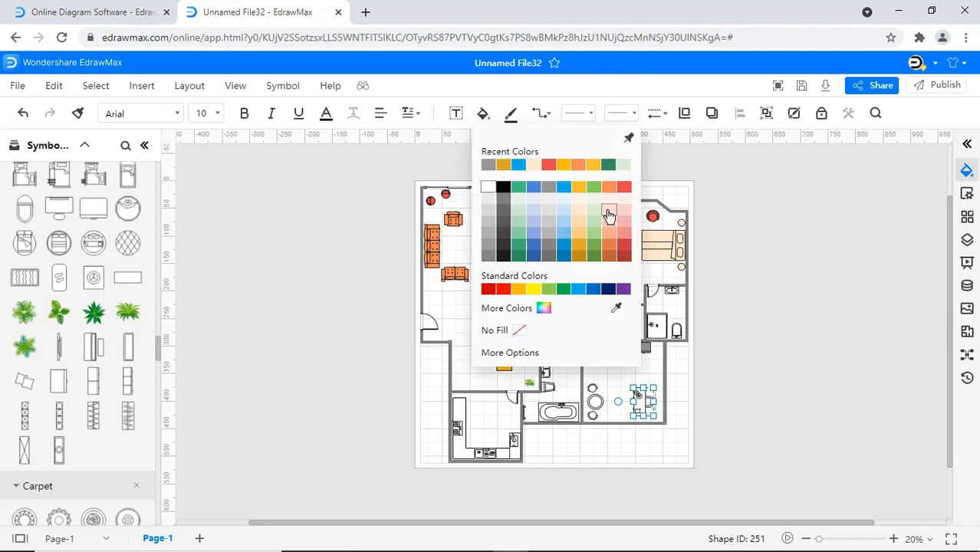
{"action": "left_click", "coordinate": [608, 216]}
Fill the study's round table and stools with red and the bathroom's bathtub with light blue
{"action": "left_click", "coordinate": [595, 401]}
{"action": "left_click", "coordinate": [484, 114]}
{"action": "left_click", "coordinate": [623, 187]}
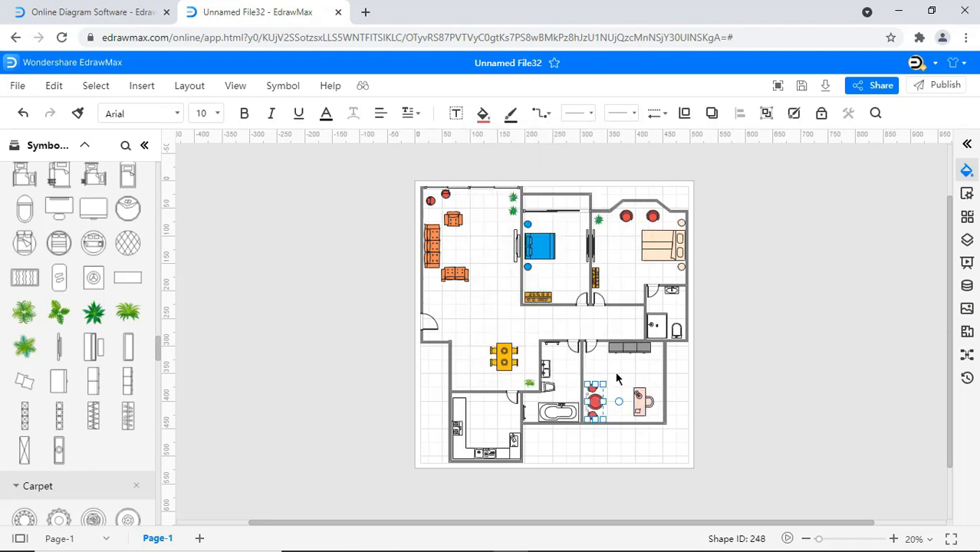
{"action": "left_click", "coordinate": [618, 375]}
{"action": "left_click", "coordinate": [558, 413]}
{"action": "left_click", "coordinate": [484, 115]}
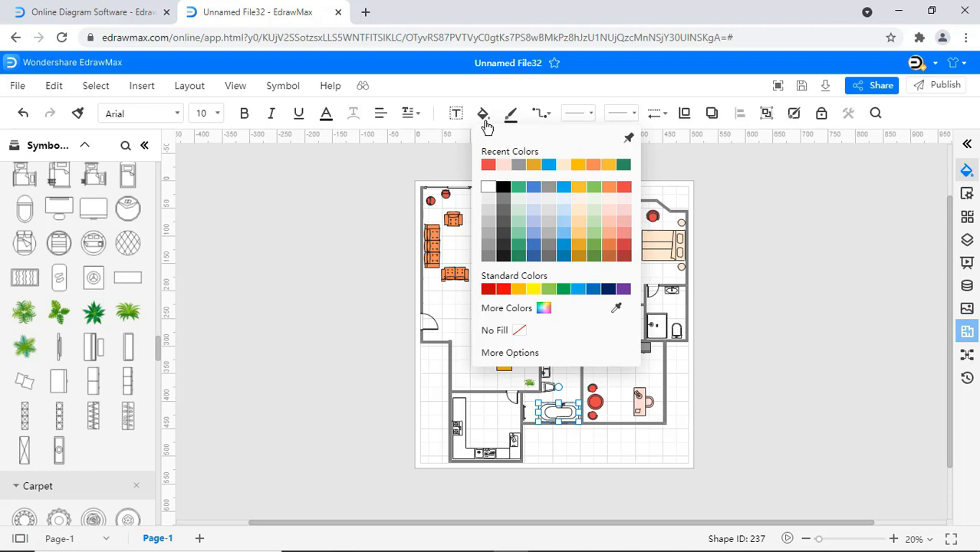
{"action": "left_click", "coordinate": [563, 218]}
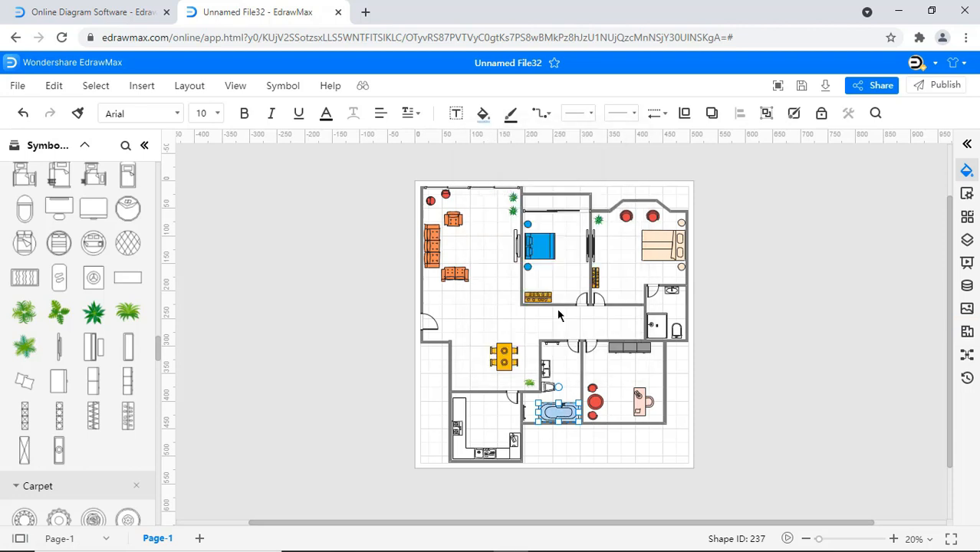
Hide the page grid and check the coloured floor plan at 30% zoom
{"action": "right_click", "coordinate": [678, 396]}
{"action": "mouse_move", "coordinate": [717, 164]}
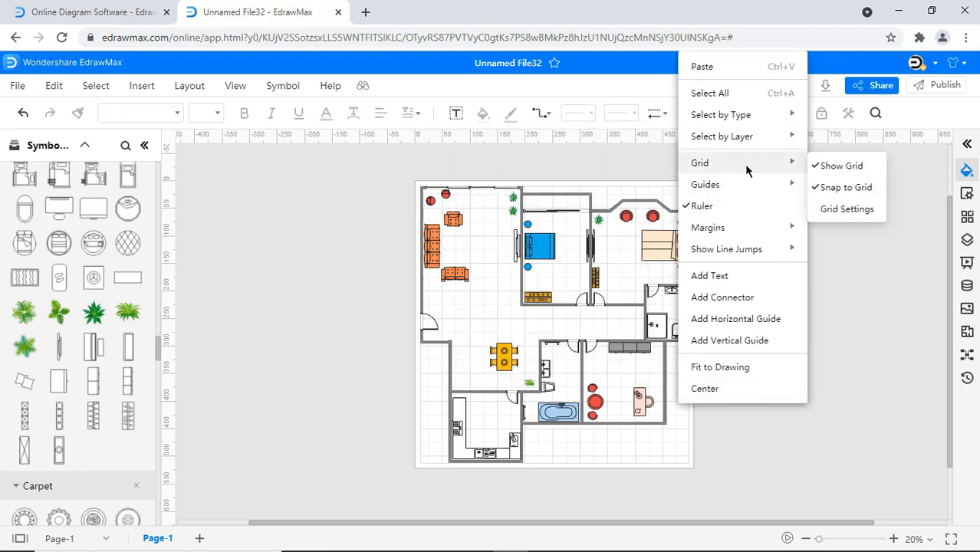
{"action": "left_click", "coordinate": [815, 167]}
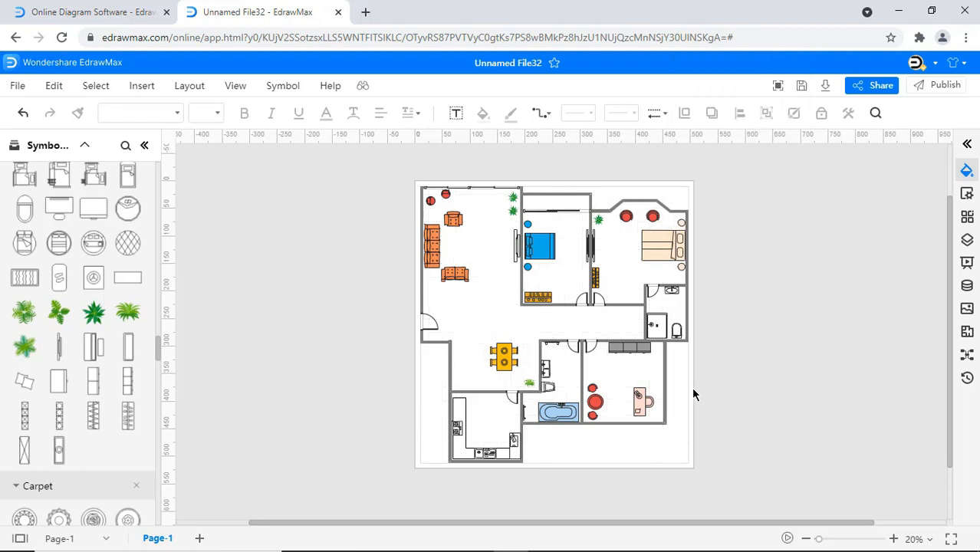
{"action": "scroll", "coordinate": [686, 394], "scroll_direction": "up", "scroll_amount": 1, "text": "ctrl"}
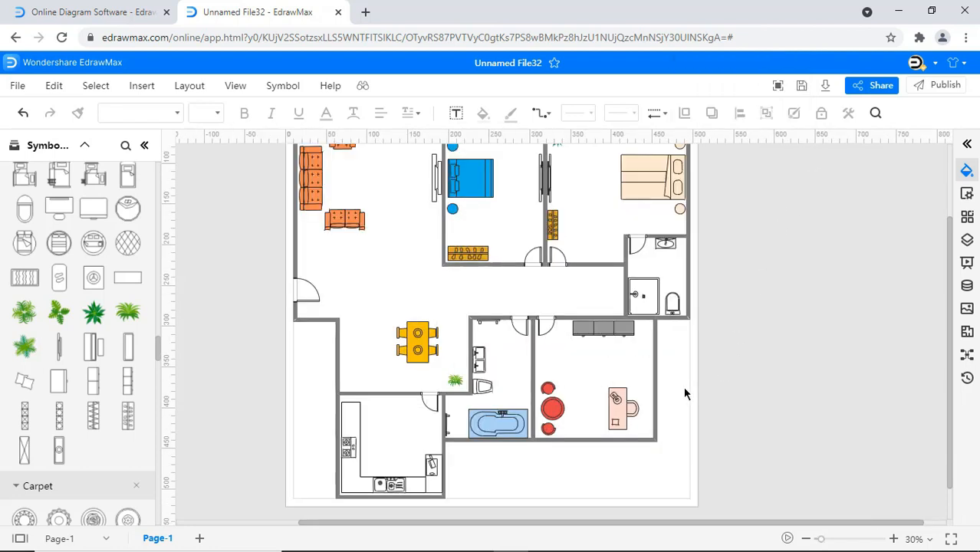
{"action": "scroll", "coordinate": [686, 394], "scroll_direction": "up", "scroll_amount": 1}
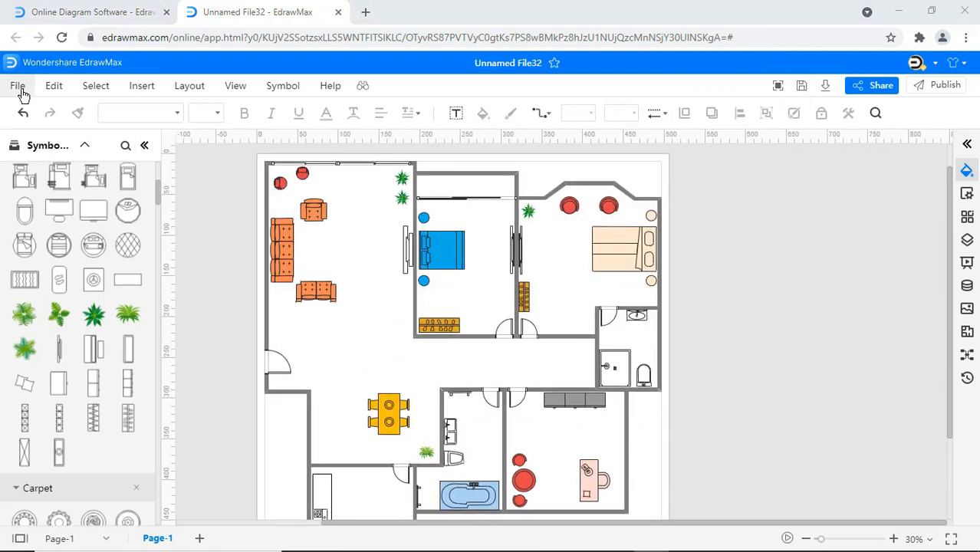
Export the floor plan as a PDF, open the downloaded file and return to the drawing
{"action": "left_click", "coordinate": [18, 86]}
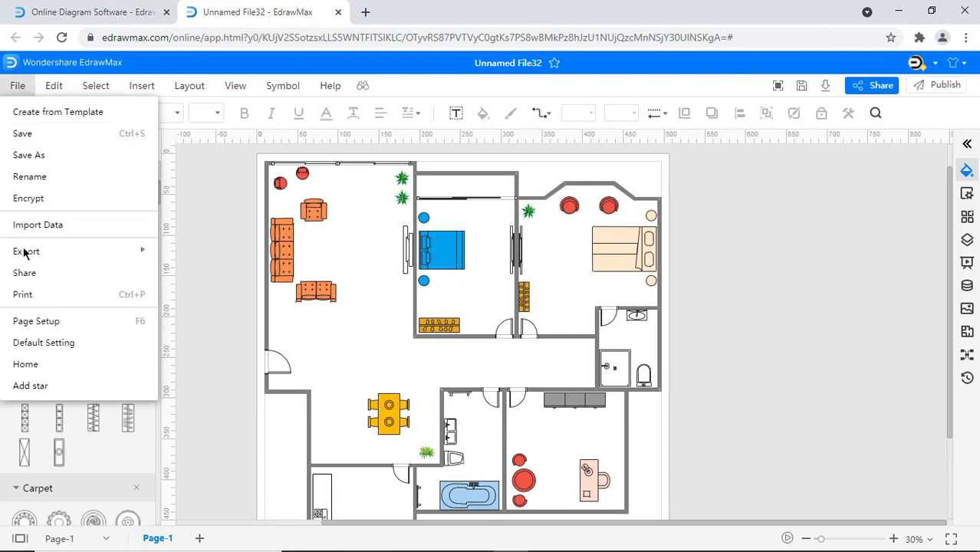
{"action": "mouse_move", "coordinate": [27, 251]}
{"action": "left_click", "coordinate": [193, 275]}
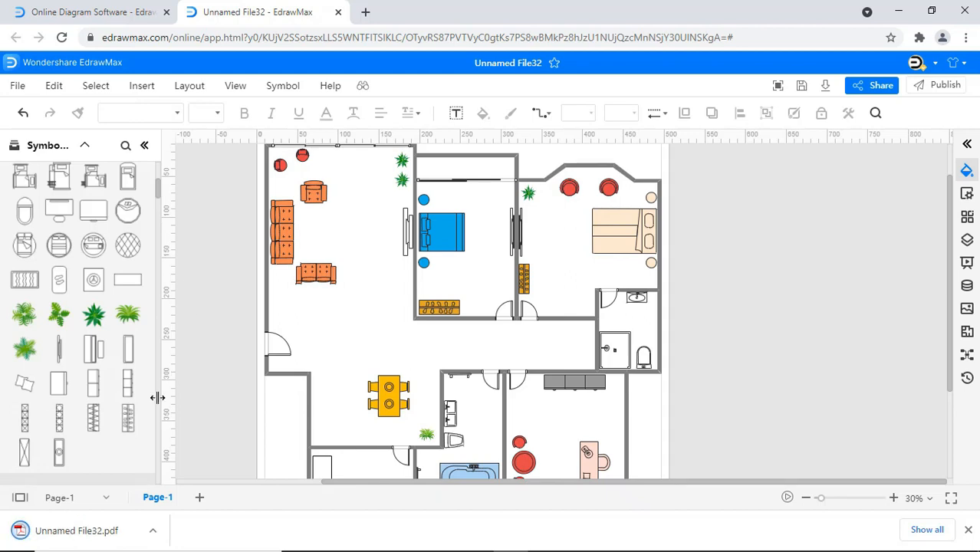
{"action": "left_click", "coordinate": [155, 535]}
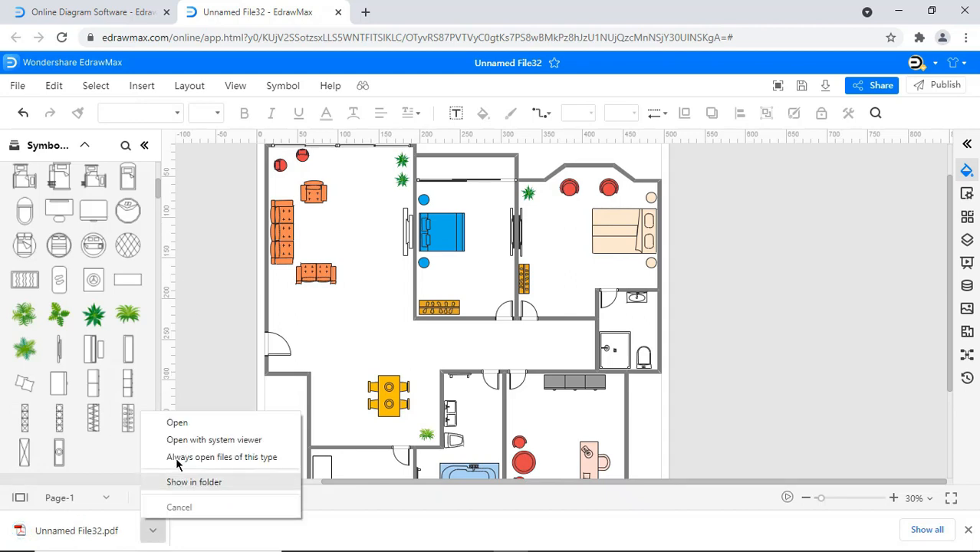
{"action": "left_click", "coordinate": [193, 421]}
{"action": "left_click", "coordinate": [265, 20]}
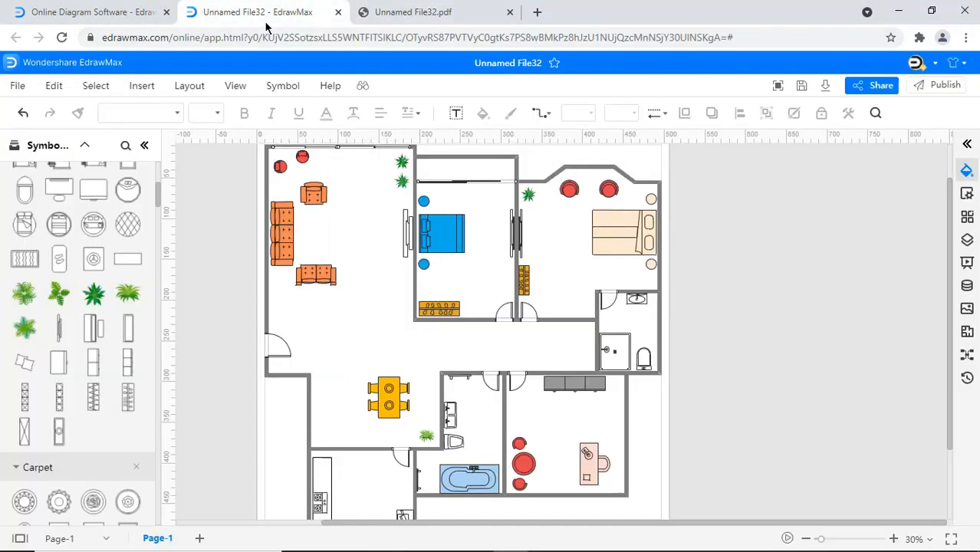
Look at the file's sharing link and social media options, closing them without sharing
{"action": "left_click", "coordinate": [869, 92]}
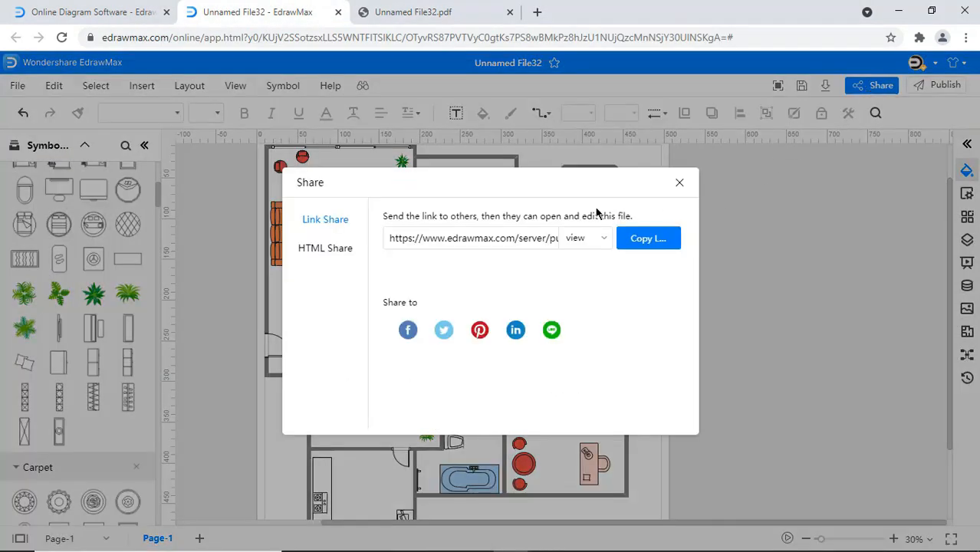
{"action": "left_click", "coordinate": [472, 239]}
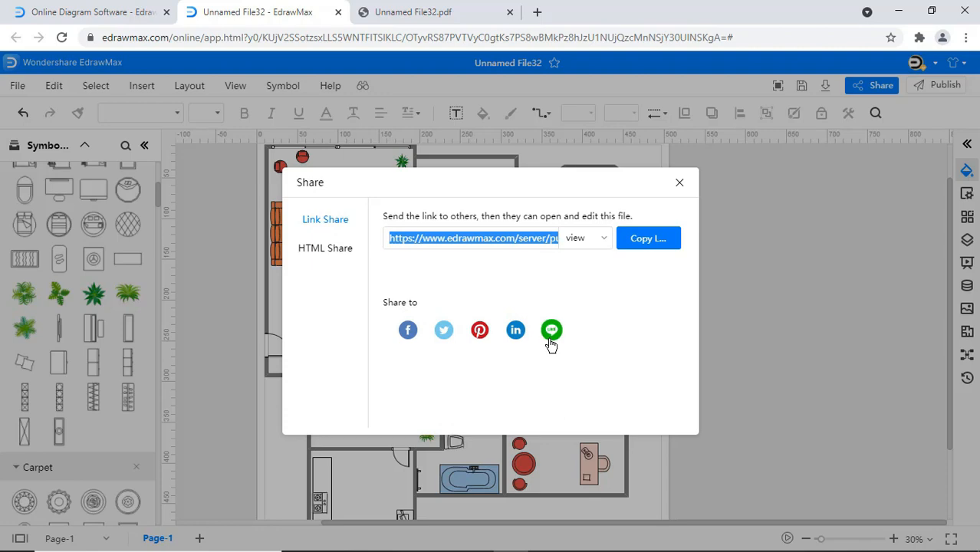
{"action": "left_click", "coordinate": [680, 183]}
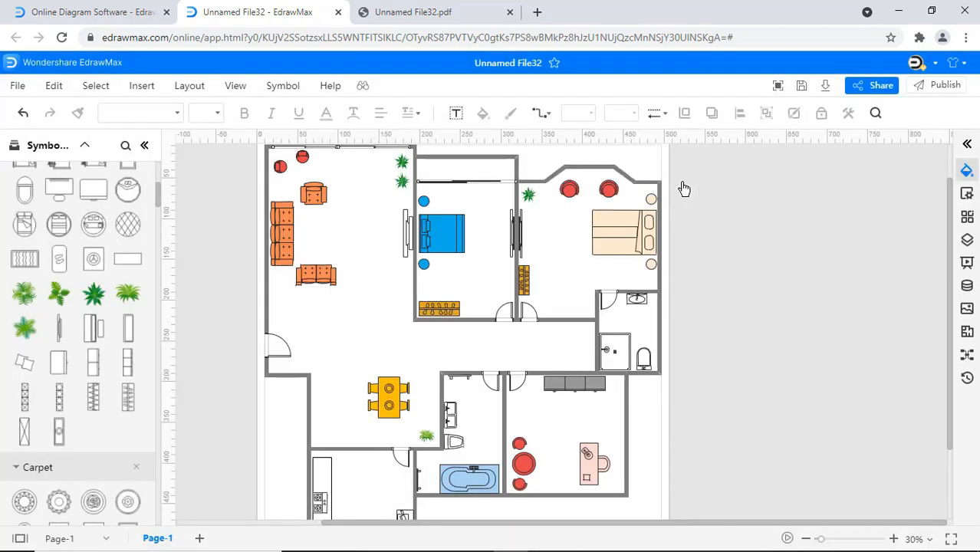
Fill in the publishing details with title "Floor Plan", description "3 BHK floor plan" and tag "floor plans", and agree to the terms
{"action": "left_click", "coordinate": [929, 93]}
{"action": "left_click_drag", "start_coordinate": [368, 237], "coordinate": [290, 243]}
{"action": "type", "text": "Floor Plan"}
{"action": "left_click", "coordinate": [306, 274]}
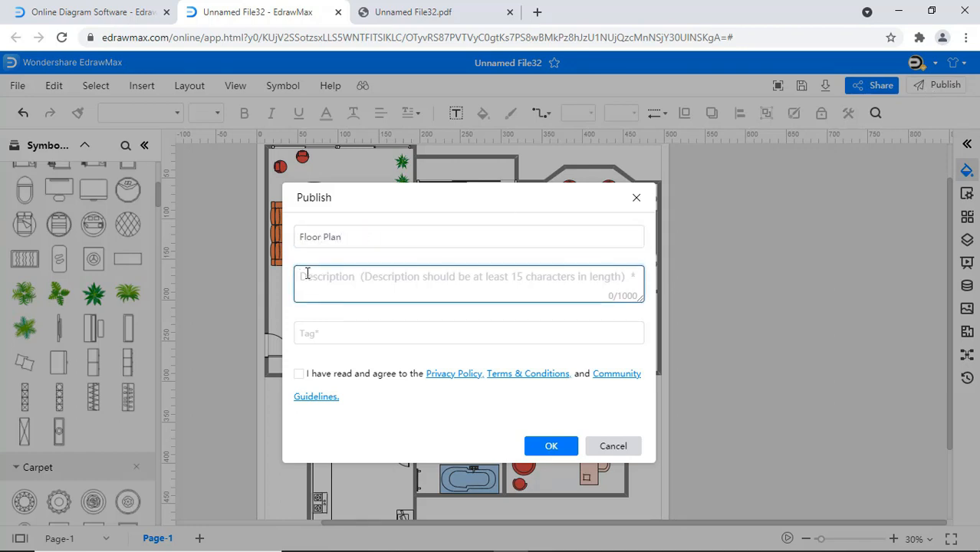
{"action": "type", "text": "3 BHK floor plan"}
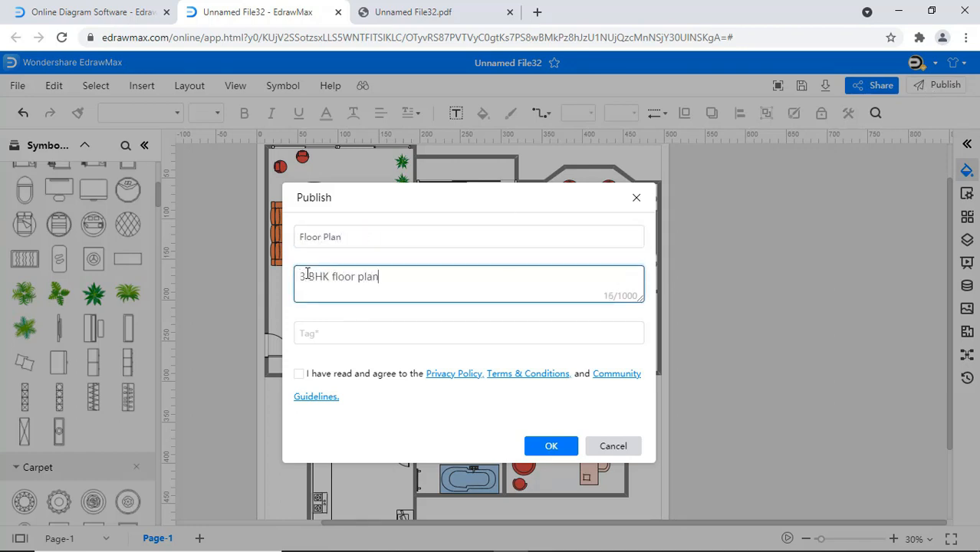
{"action": "left_click", "coordinate": [324, 333]}
{"action": "type", "text": "floor"}
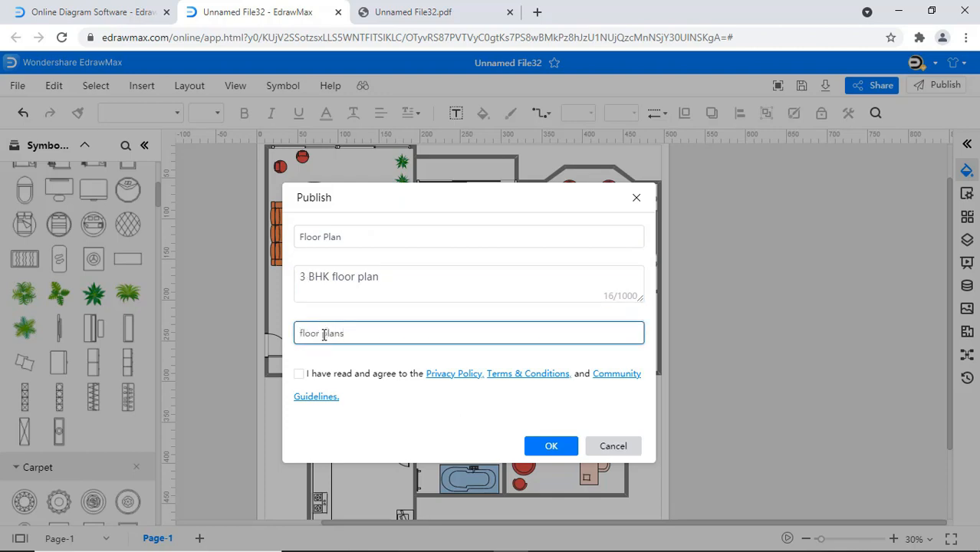
{"action": "type", "text": " plans"}
{"action": "key", "text": "Return"}
{"action": "left_click", "coordinate": [299, 400]}
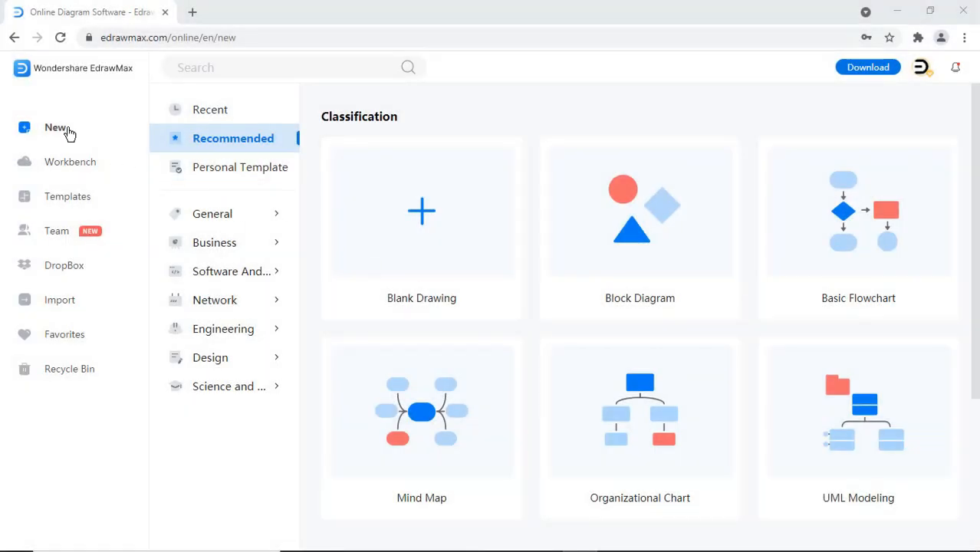
Browse the template gallery's Floor Plan category under Building Plan
{"action": "left_click", "coordinate": [67, 197]}
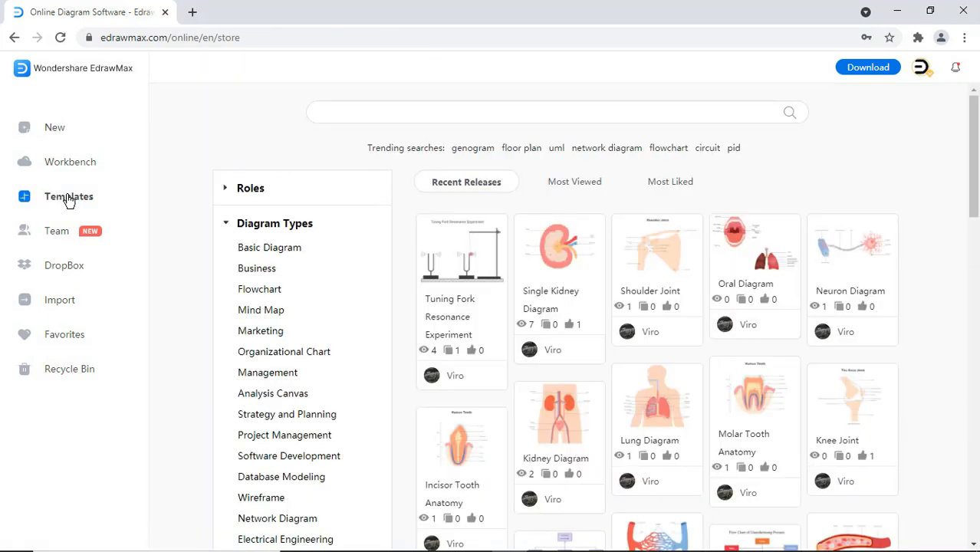
{"action": "left_click_drag", "start_coordinate": [972, 153], "coordinate": [968, 524]}
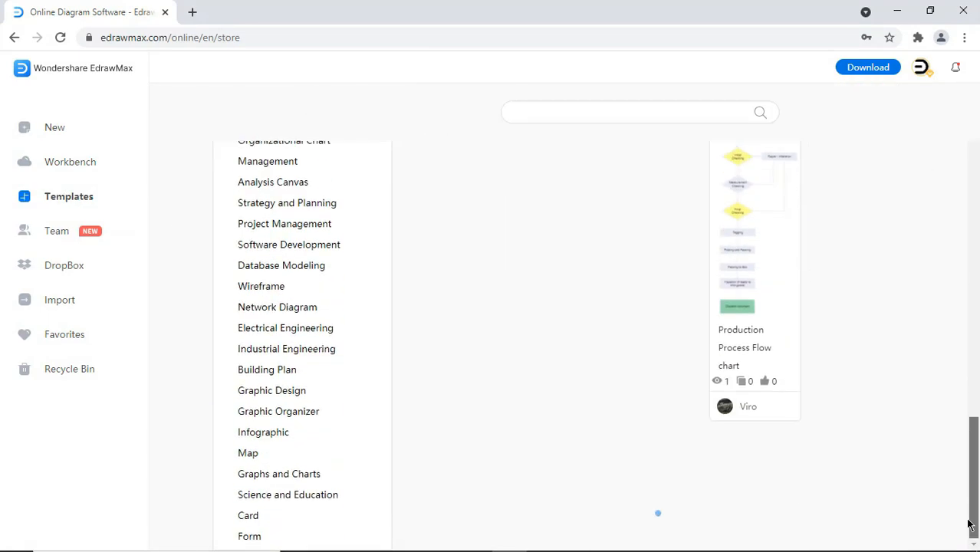
{"action": "left_click", "coordinate": [285, 373]}
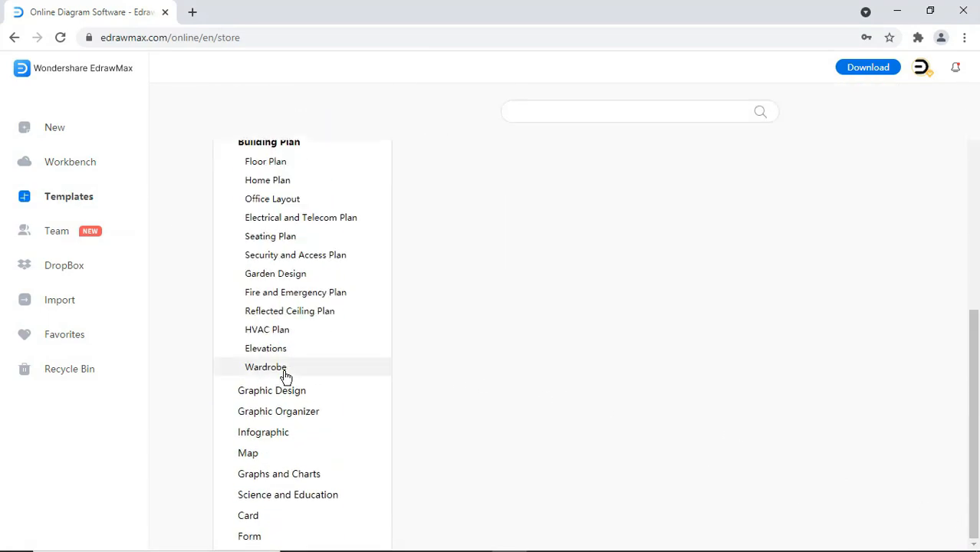
{"action": "left_click", "coordinate": [265, 166]}
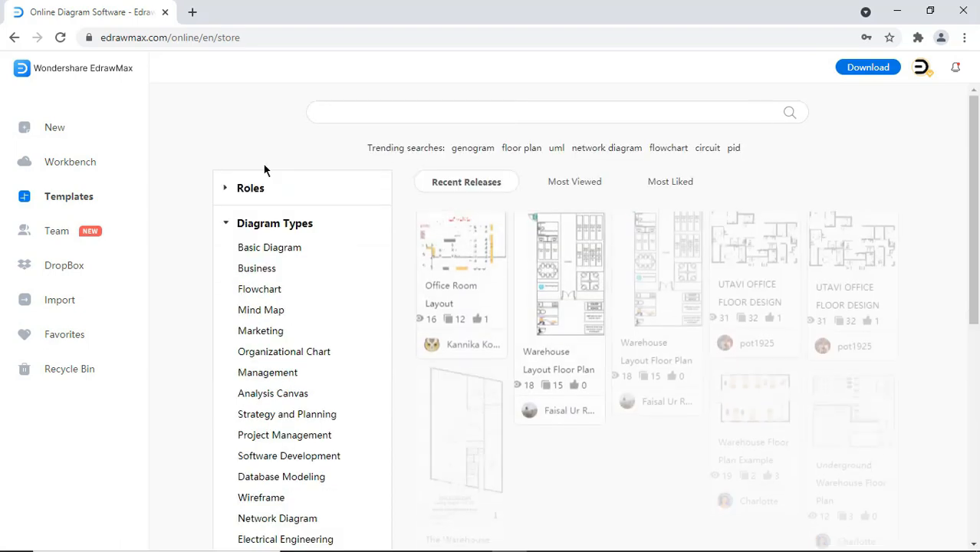
{"action": "left_click_drag", "start_coordinate": [975, 180], "coordinate": [976, 448]}
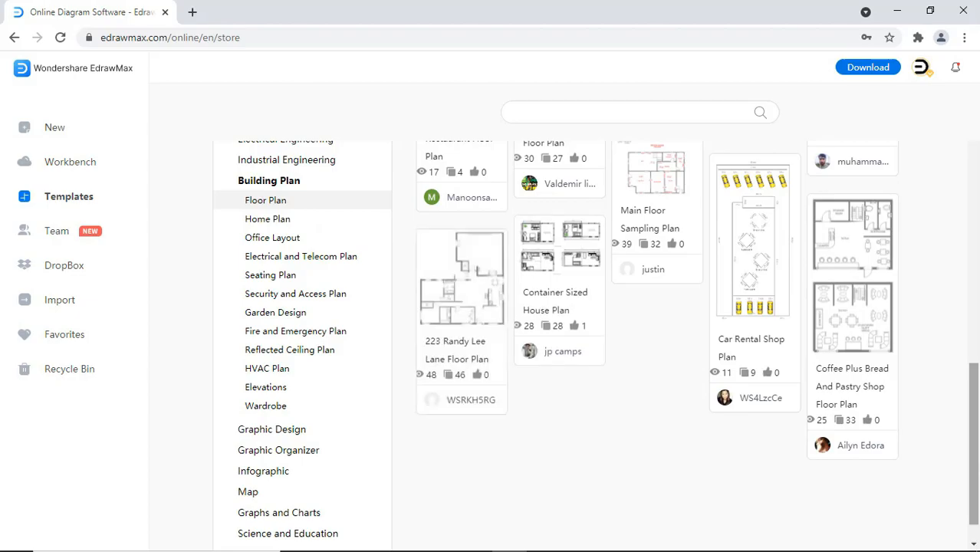